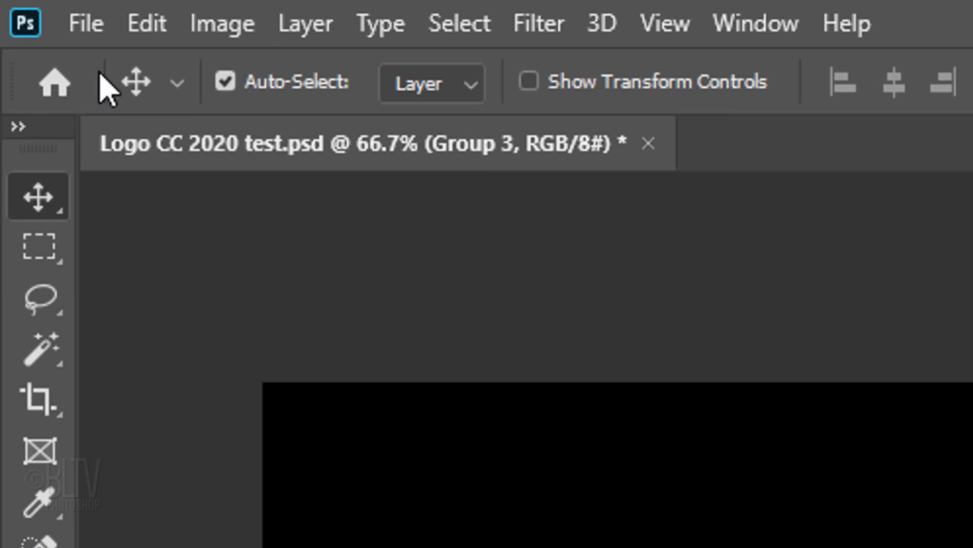
Create a 1920×1080 px, 300 ppi document named 'Logo' with a black background
left_click(22, 6)
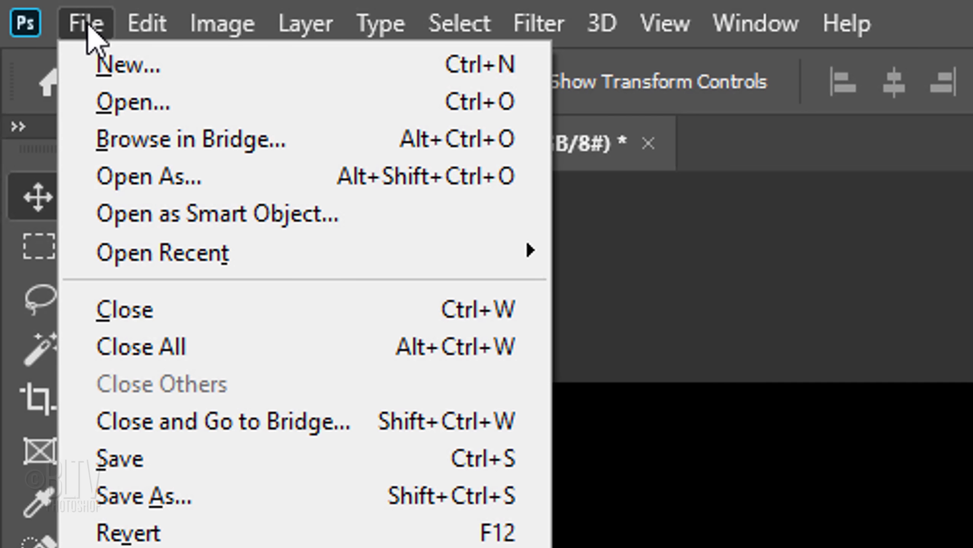
left_click(90, 66)
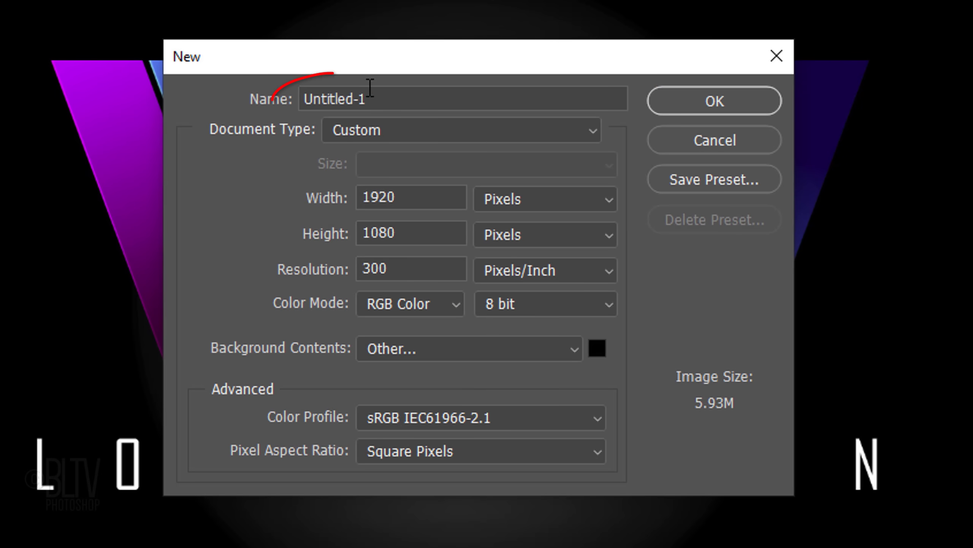
double_click(375, 97)
type("Logo")
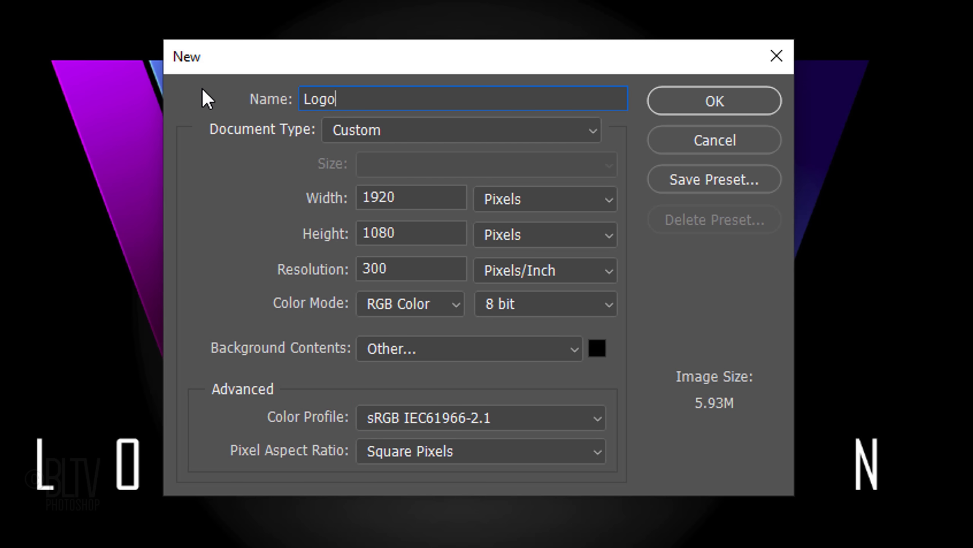
left_click(711, 100)
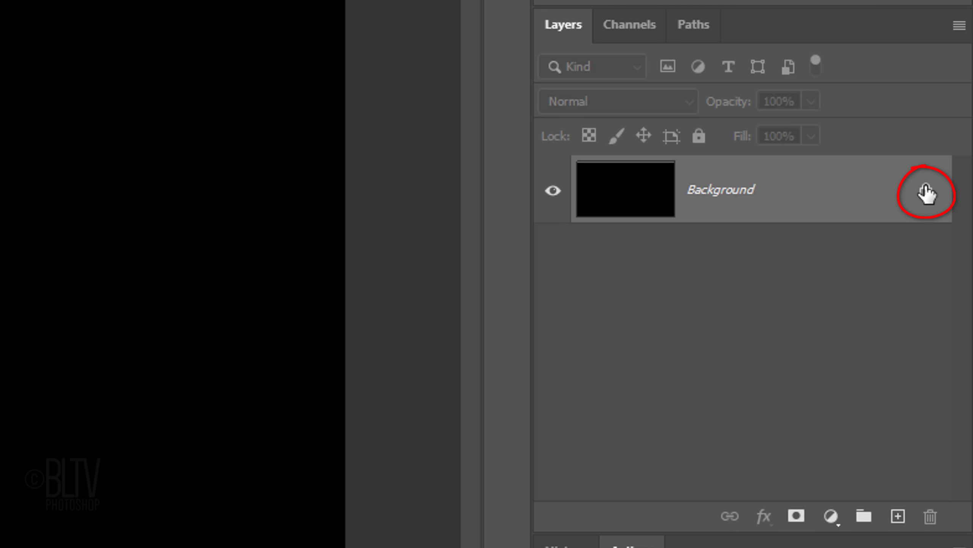
Unlock the background as Layer 0 and add a reversed radial Gradient Overlay with a grey right stop at 80% scale
left_click(927, 194)
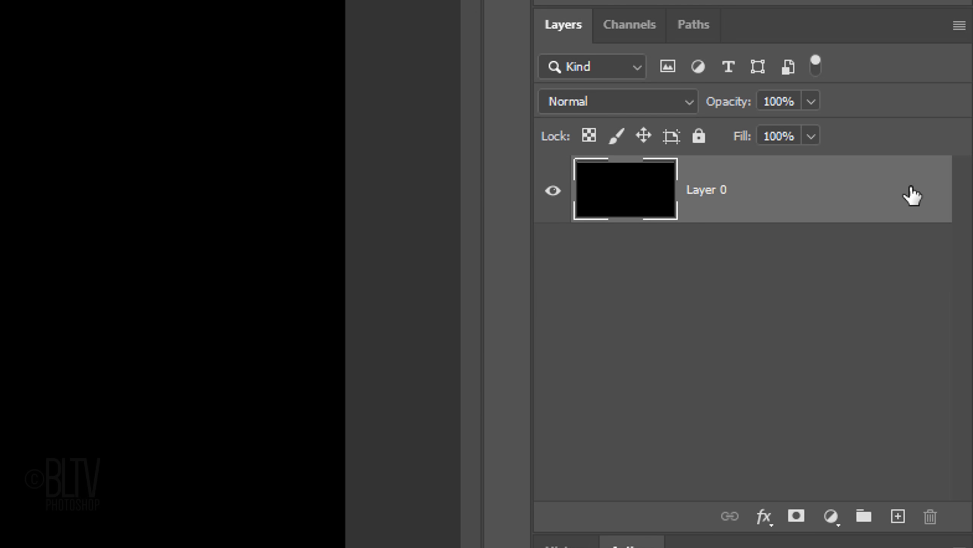
double_click(797, 193)
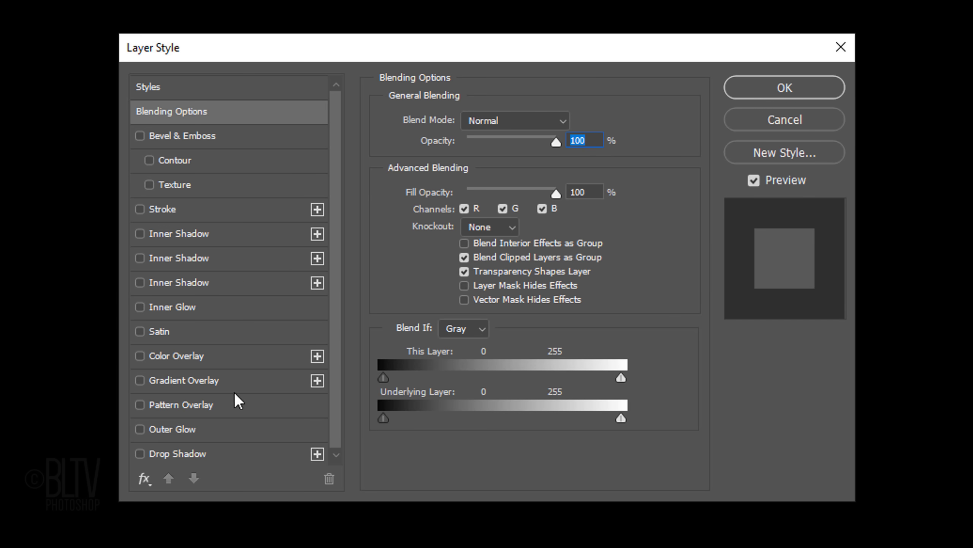
left_click(186, 380)
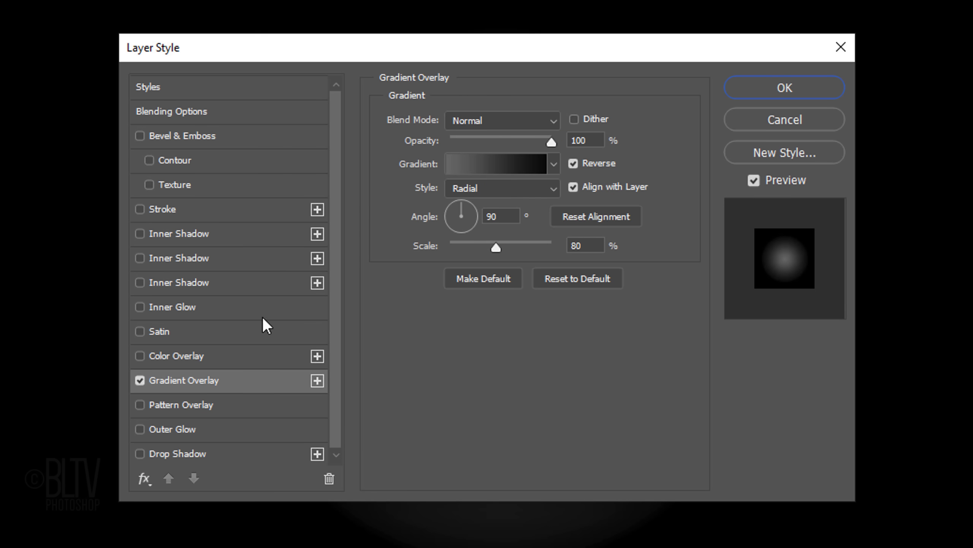
left_click(492, 167)
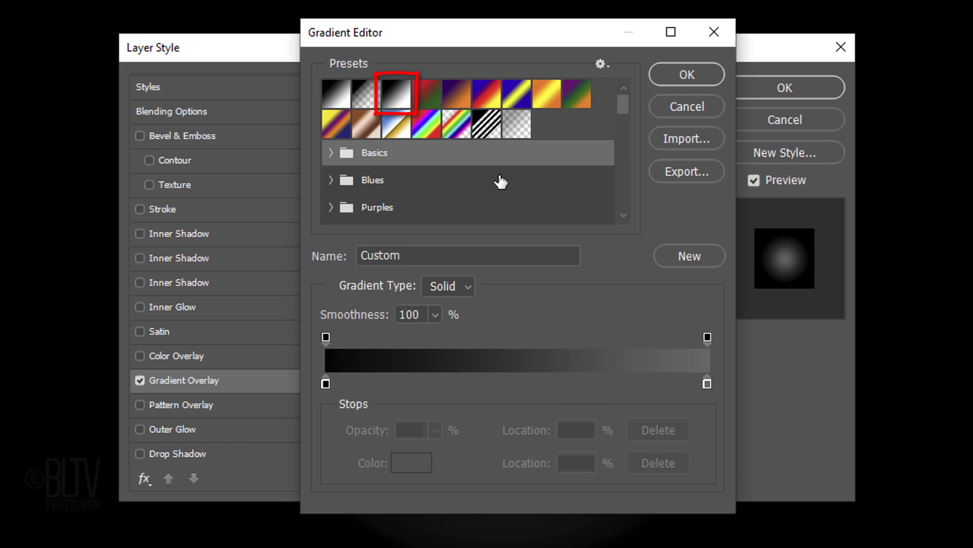
left_click(707, 382)
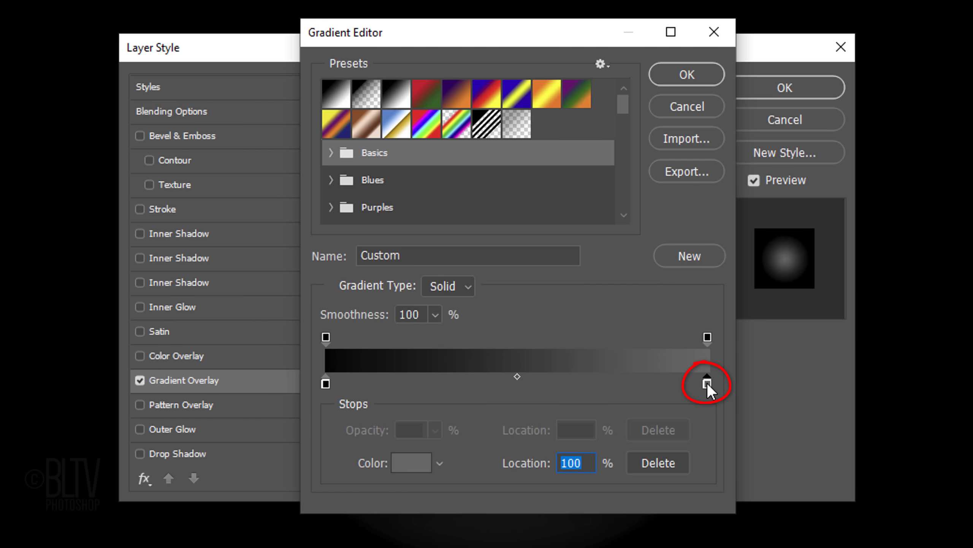
left_click(414, 456)
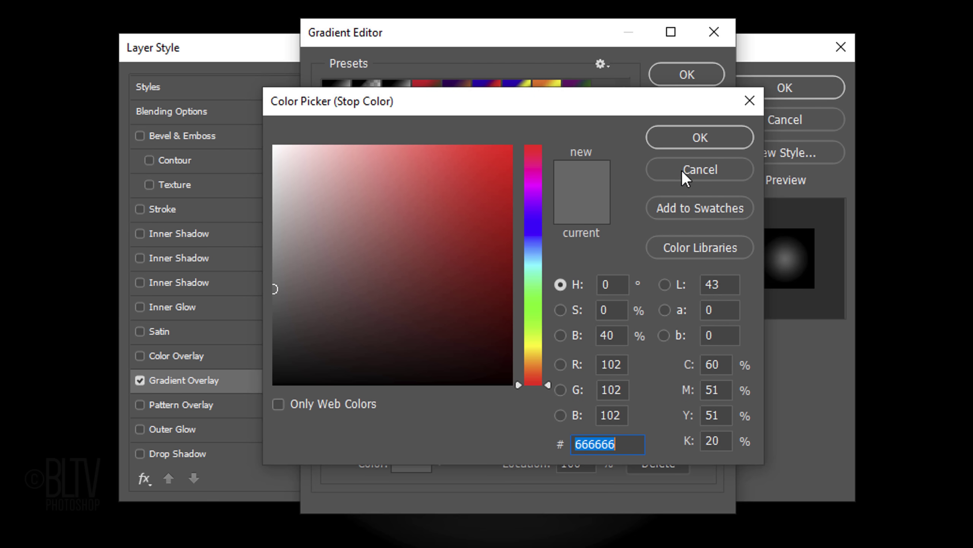
left_click(699, 139)
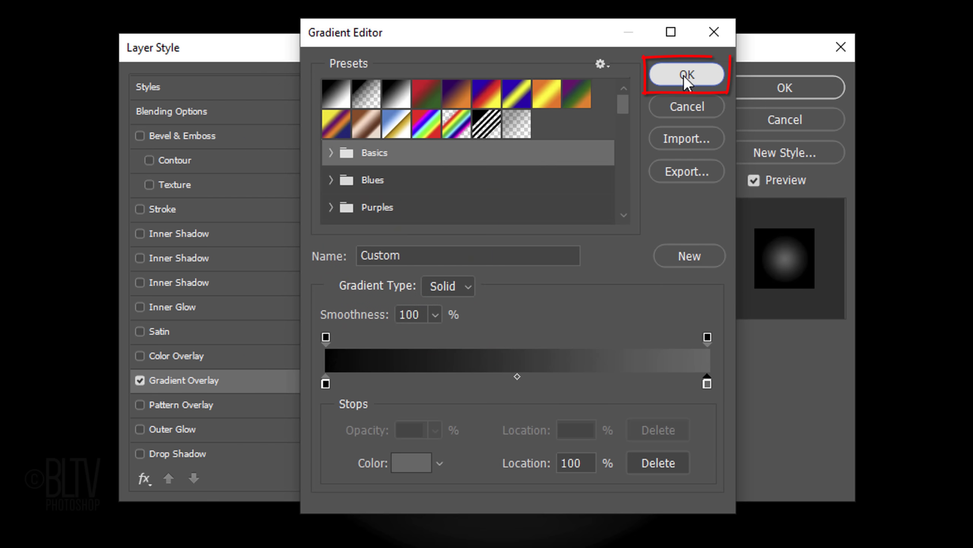
left_click(684, 75)
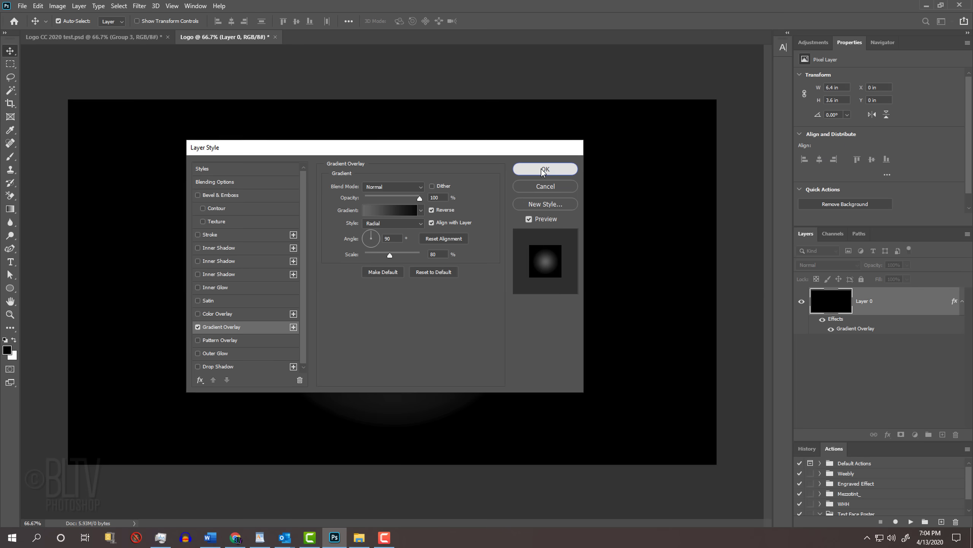
Apply the glow overlay, add empty Layer 1, and draw a tall narrow rectangular selection over the centre
left_click(542, 171)
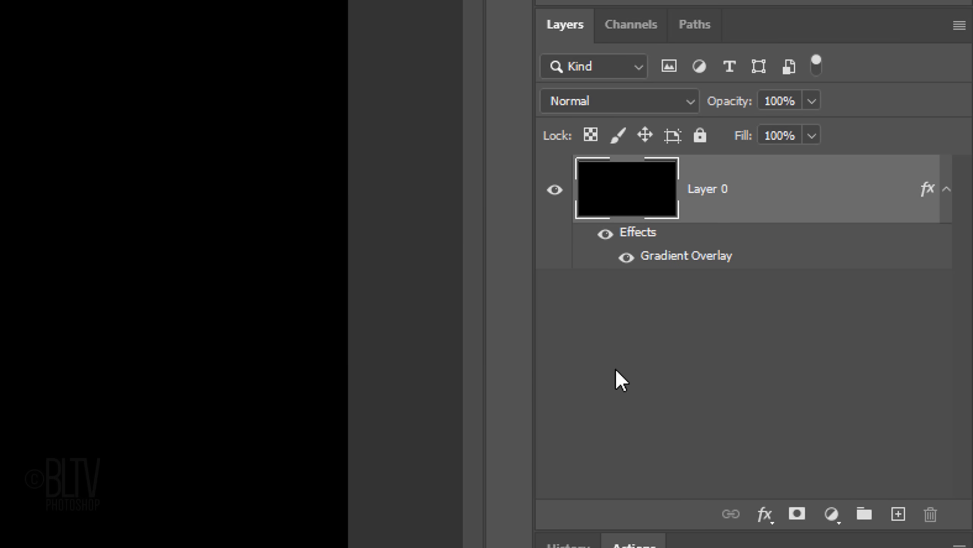
left_click(896, 516)
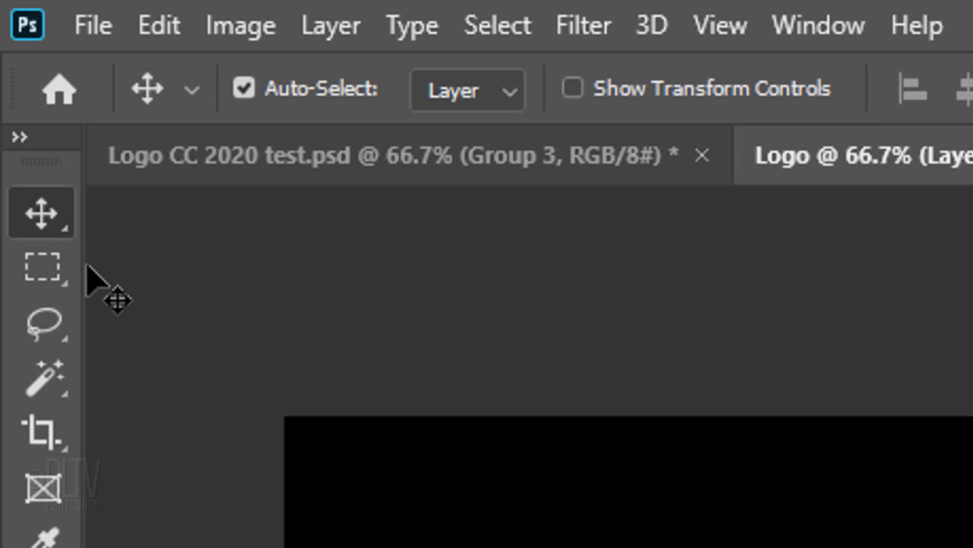
left_click(65, 276)
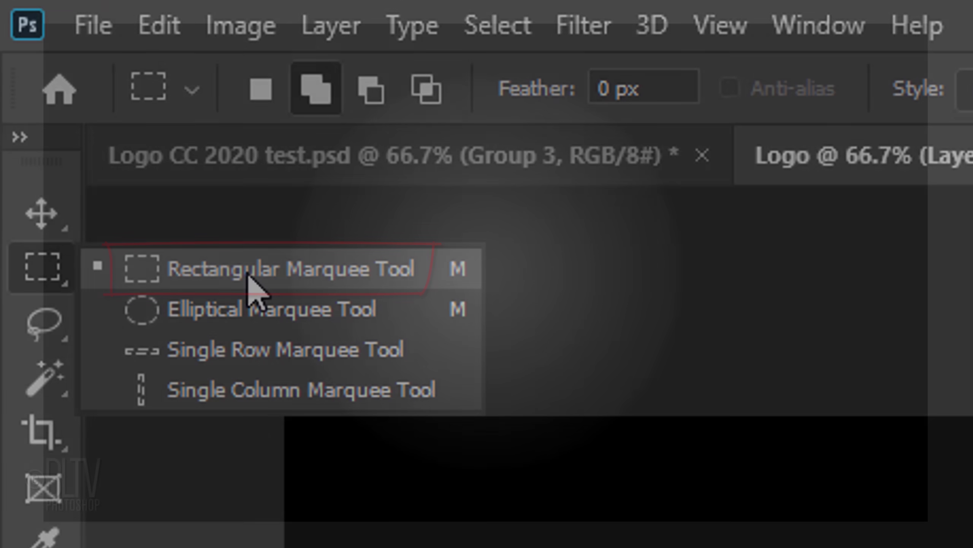
left_click(249, 271)
left_click_drag(459, 108, 510, 357)
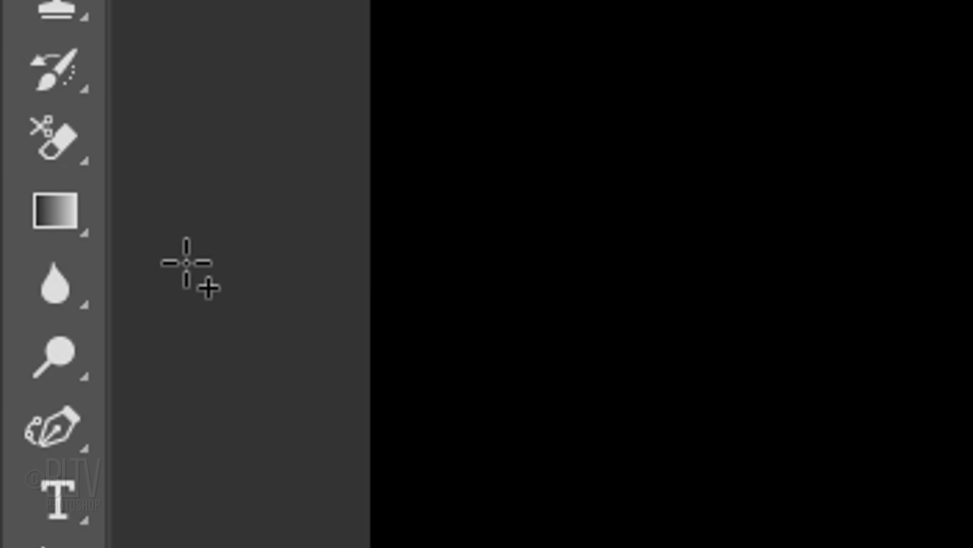
left_click(63, 215)
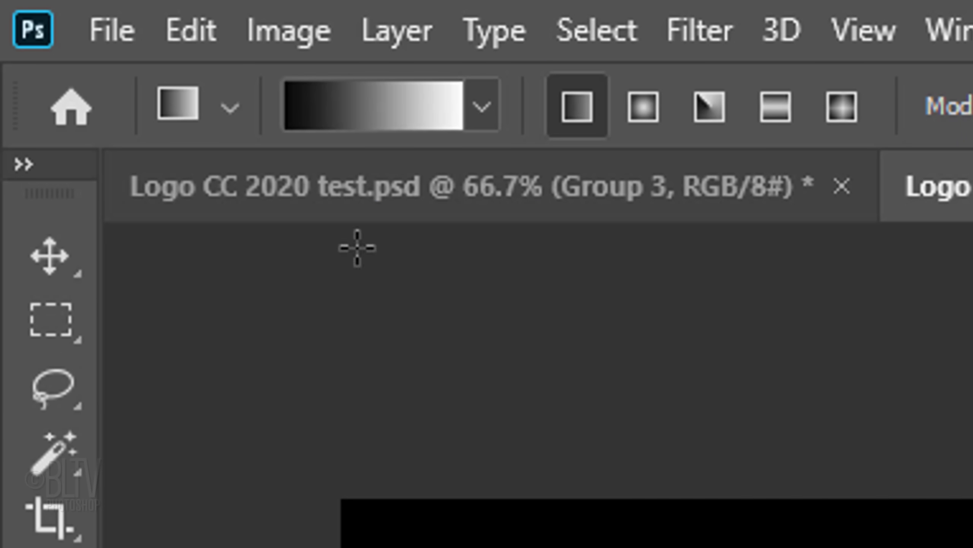
Build a linear gradient from blue #008AFF to dark navy #030B46, starting from the Black, White preset
left_click(379, 111)
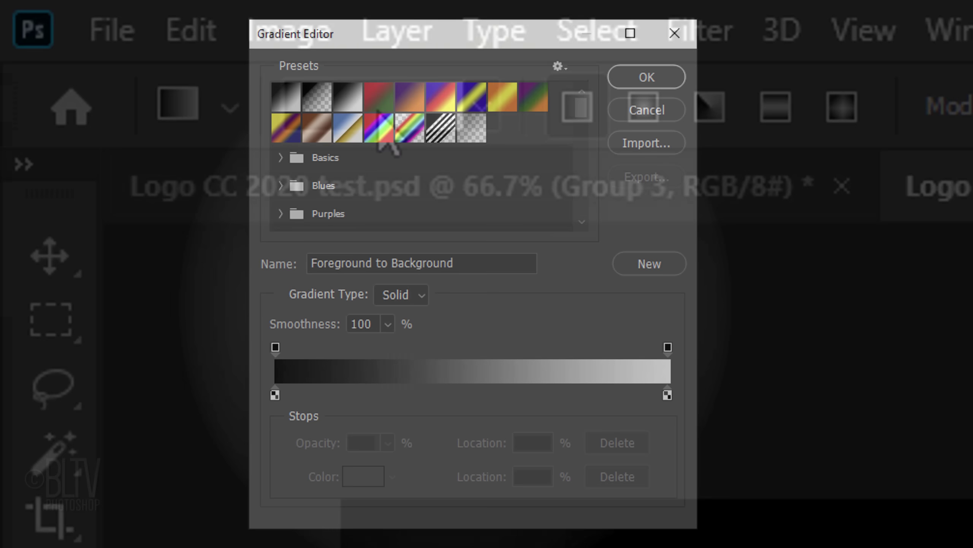
left_click(348, 100)
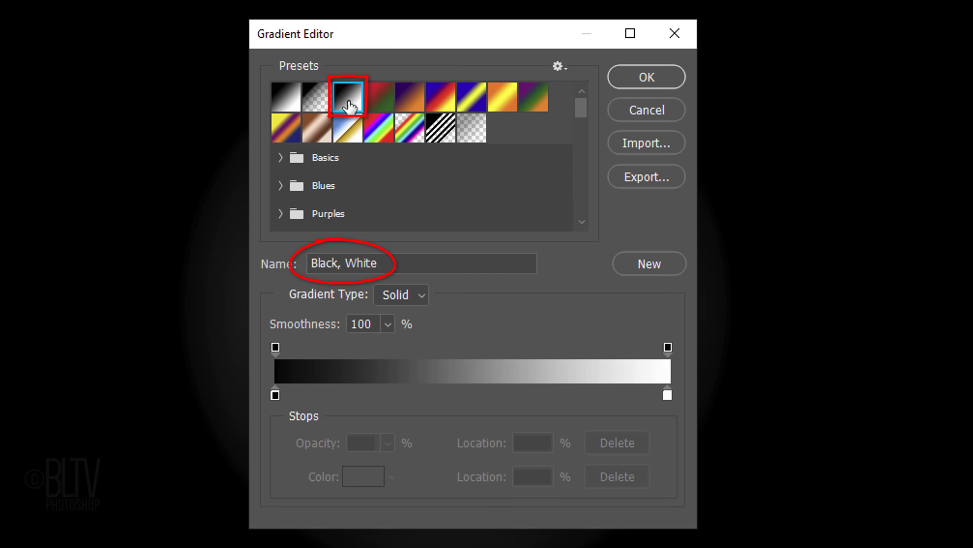
left_click(274, 396)
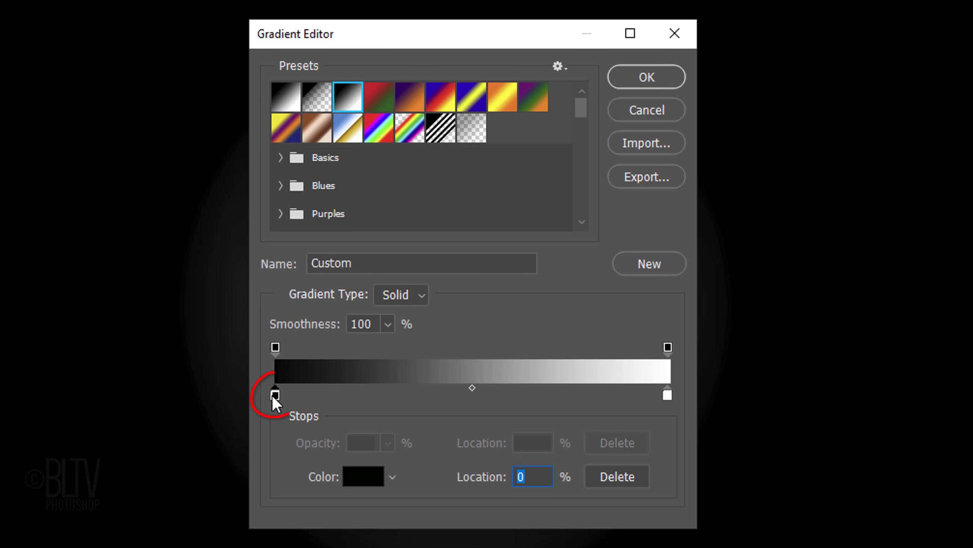
left_click(364, 474)
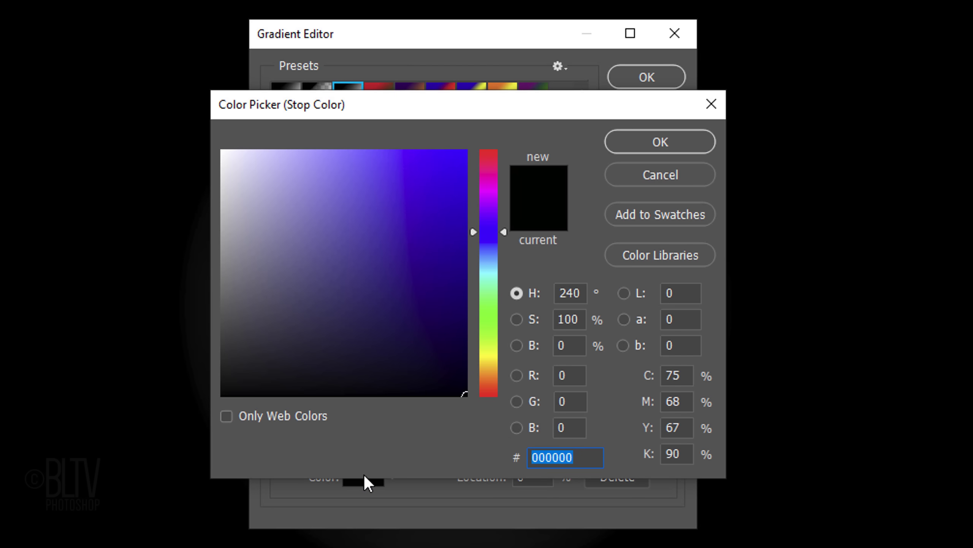
type("008")
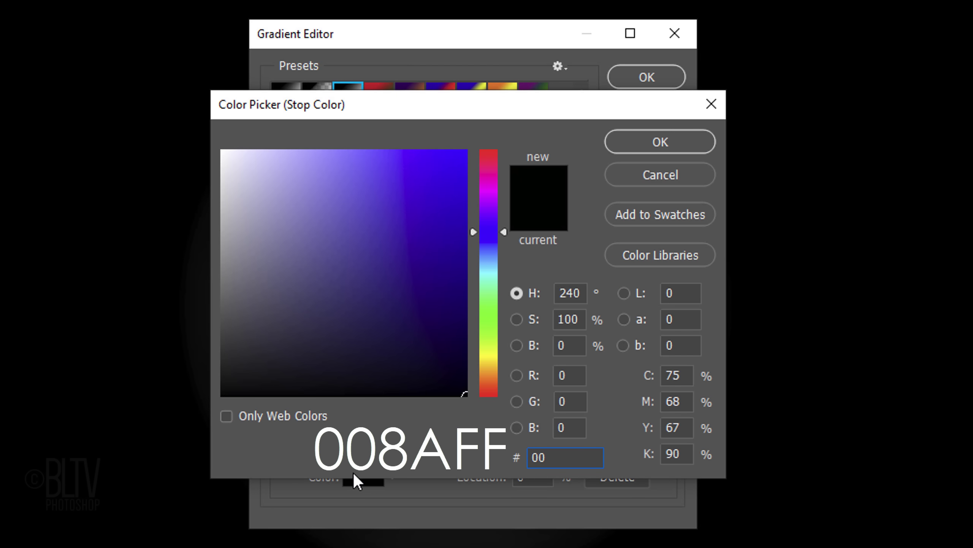
type("A")
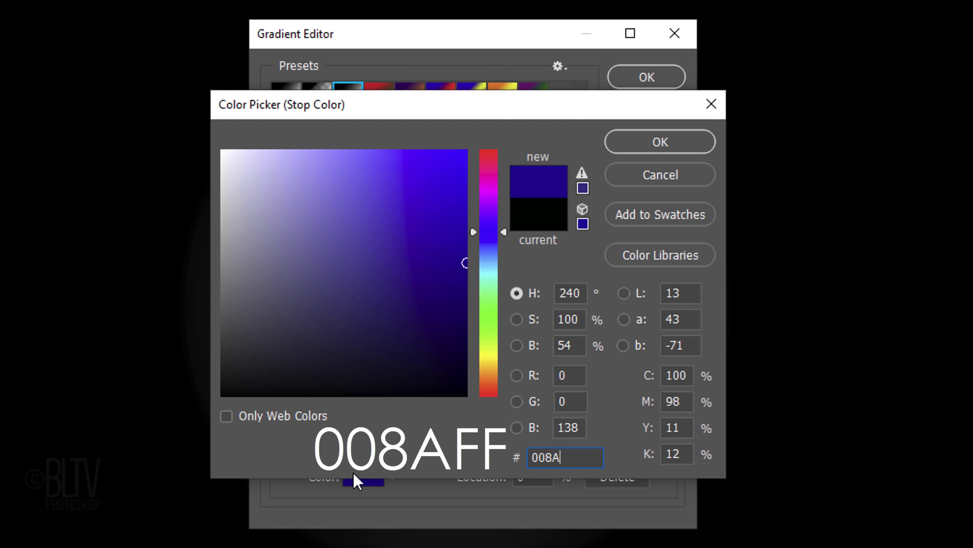
type("FF")
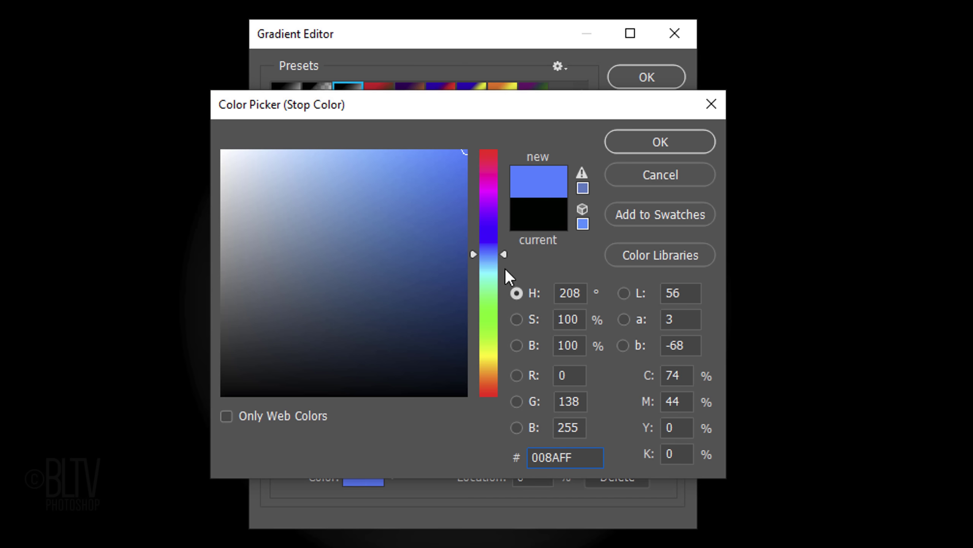
left_click(646, 144)
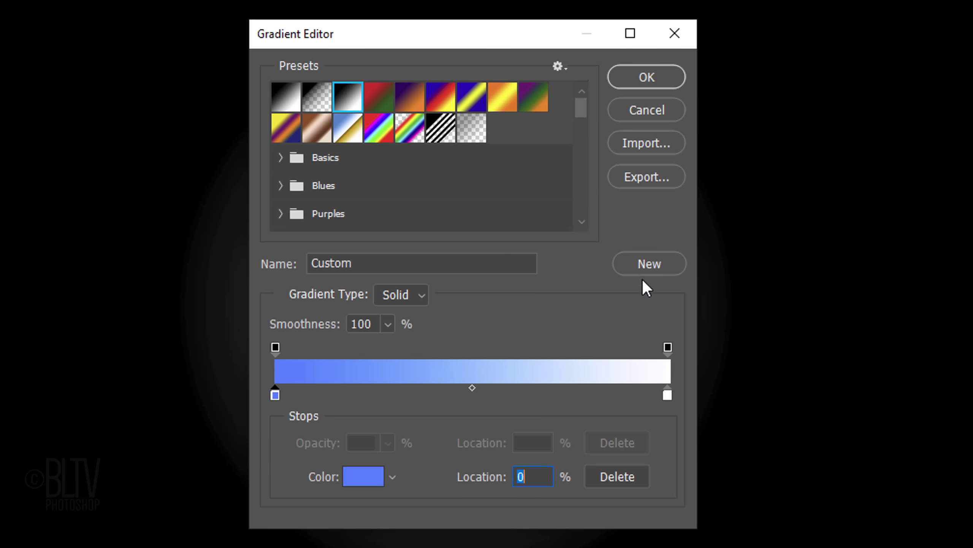
left_click(667, 394)
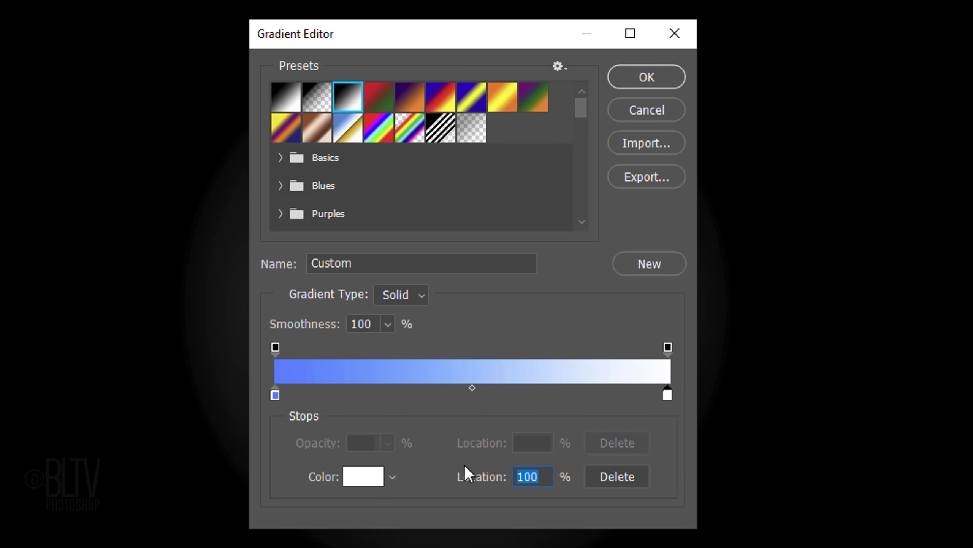
left_click(368, 475)
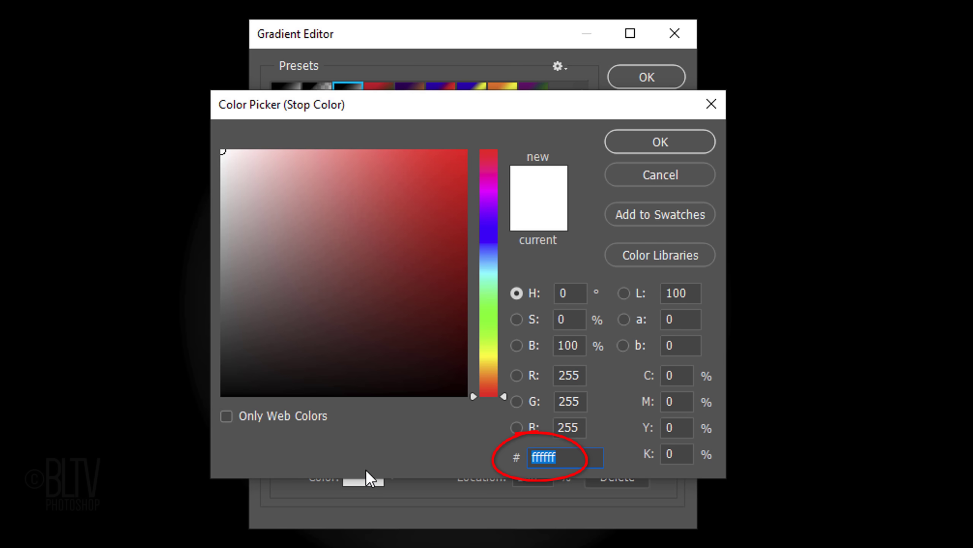
type("03")
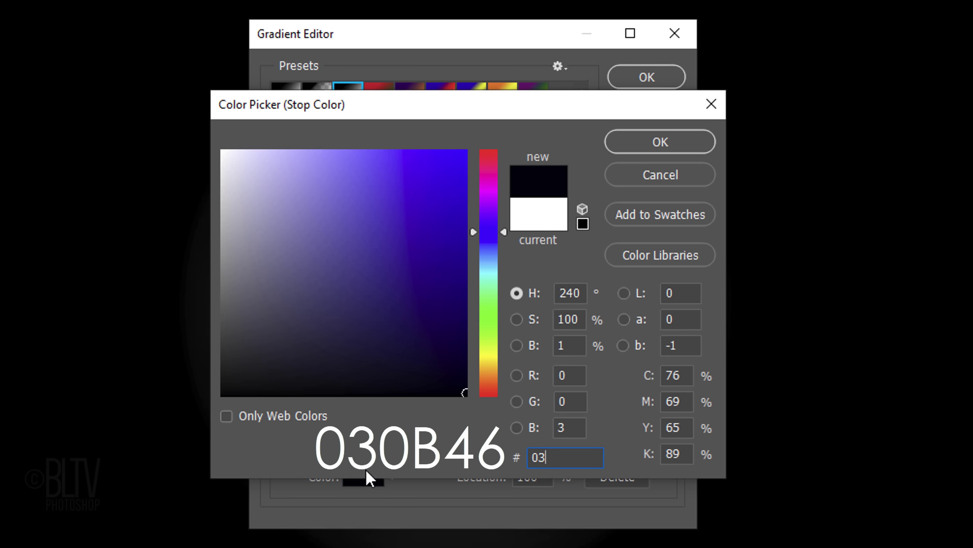
type("0B")
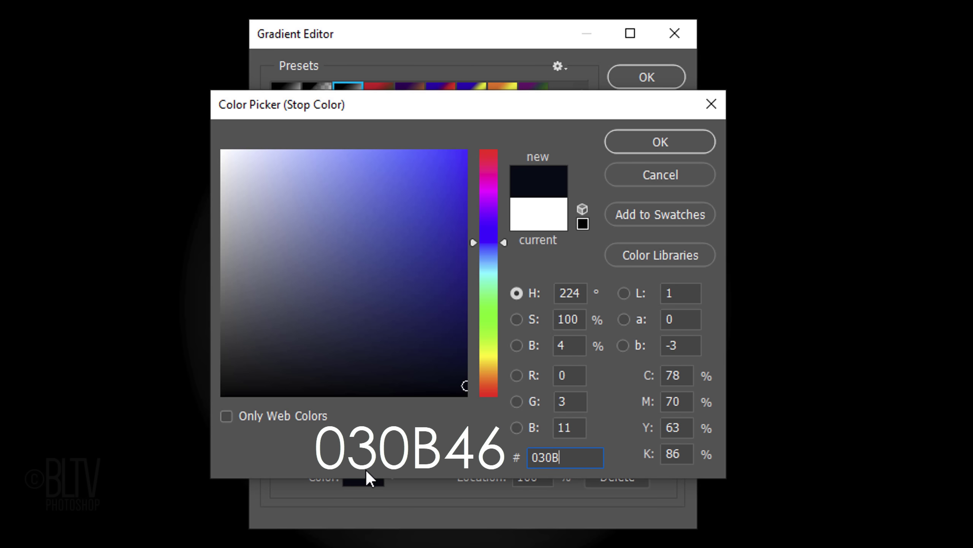
type("46")
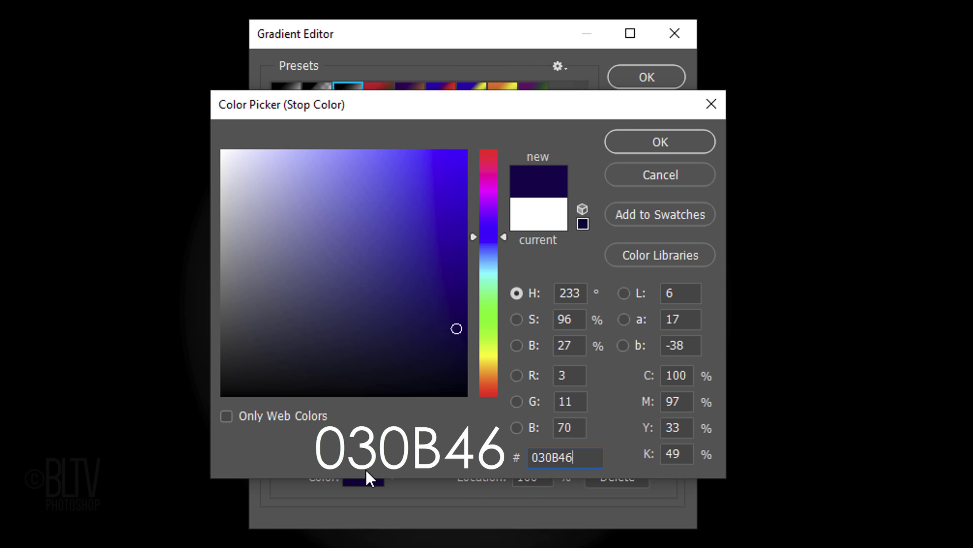
left_click(651, 141)
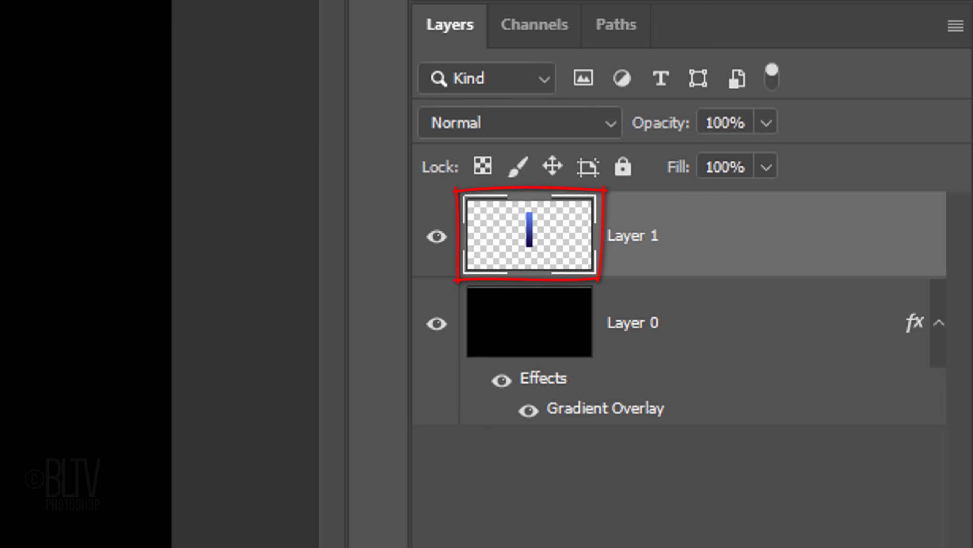
Duplicate Layer 1 with Ctrl+J and hide the original Layer 1
key("ctrl+j")
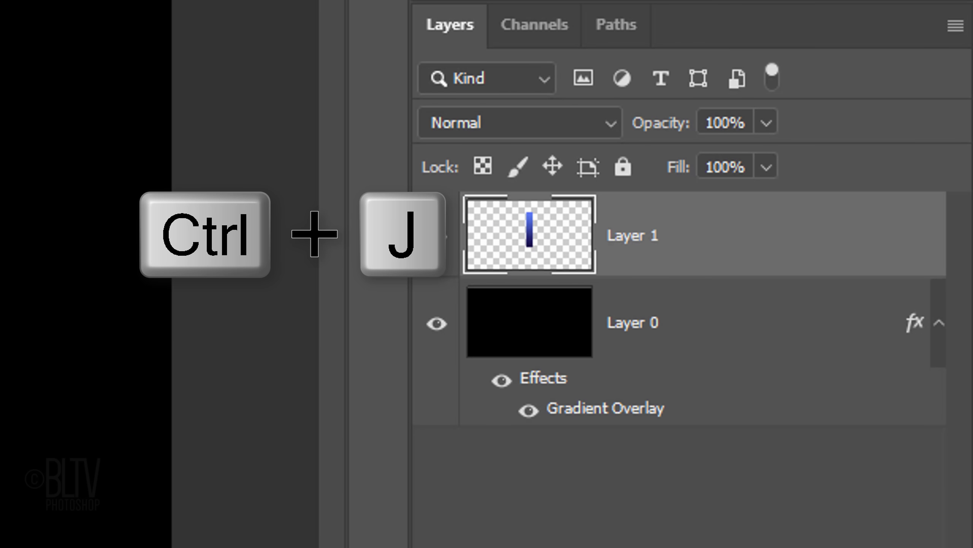
left_click(437, 324)
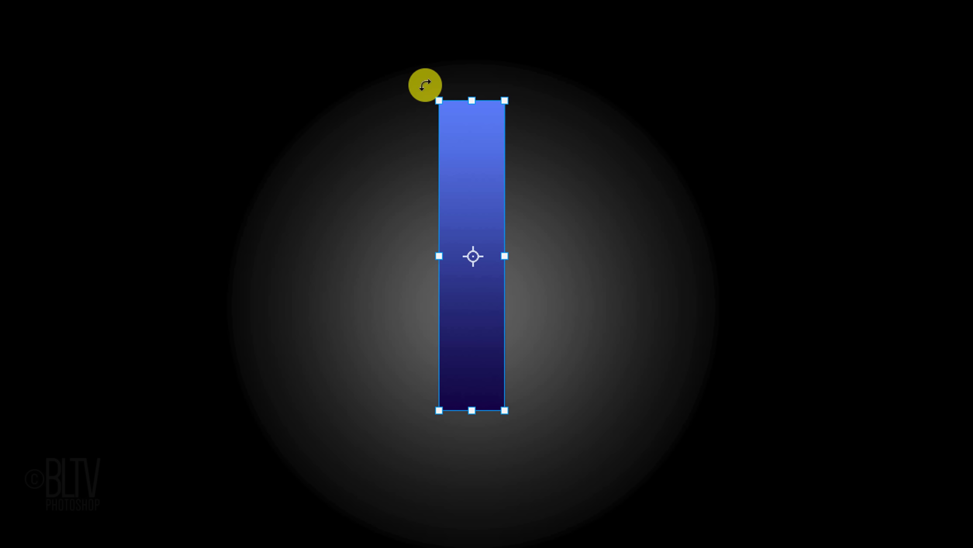
Rotate the copied bar about -20.7° so it leans diagonally at the upper left of the glow
left_click_drag(426, 85, 375, 123)
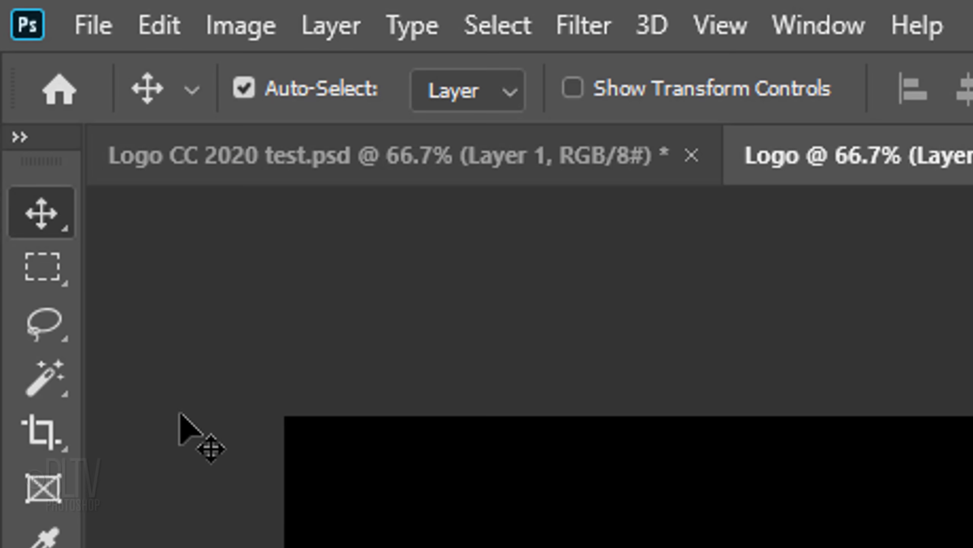
Select the Rectangular Marquee Tool to square off the tilted bar's protruding ends
left_click(41, 265)
right_click(42, 267)
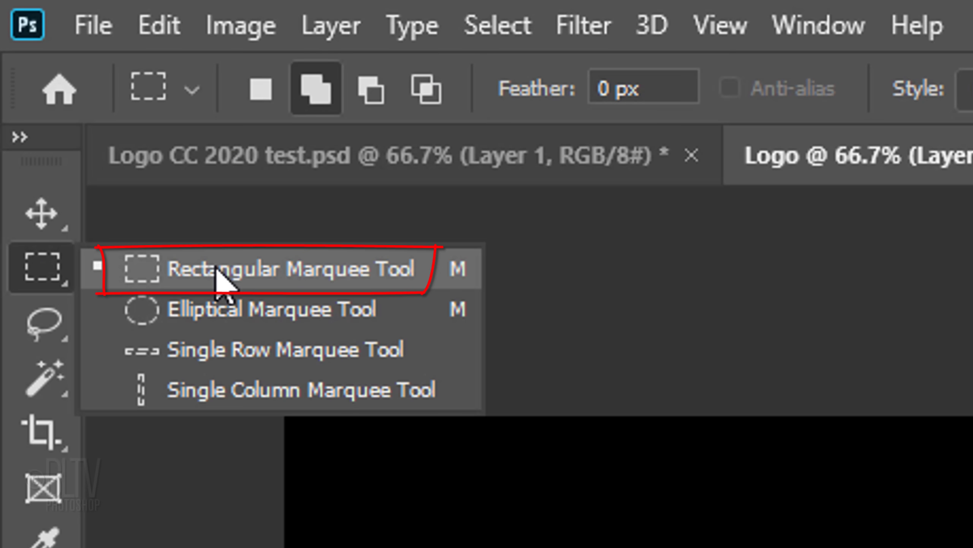
left_click(217, 270)
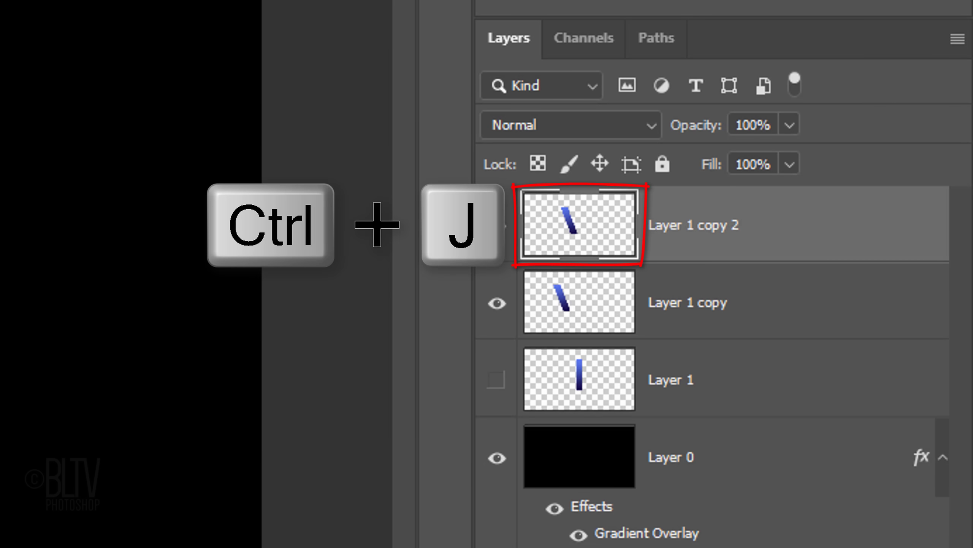
key("ctrl+j")
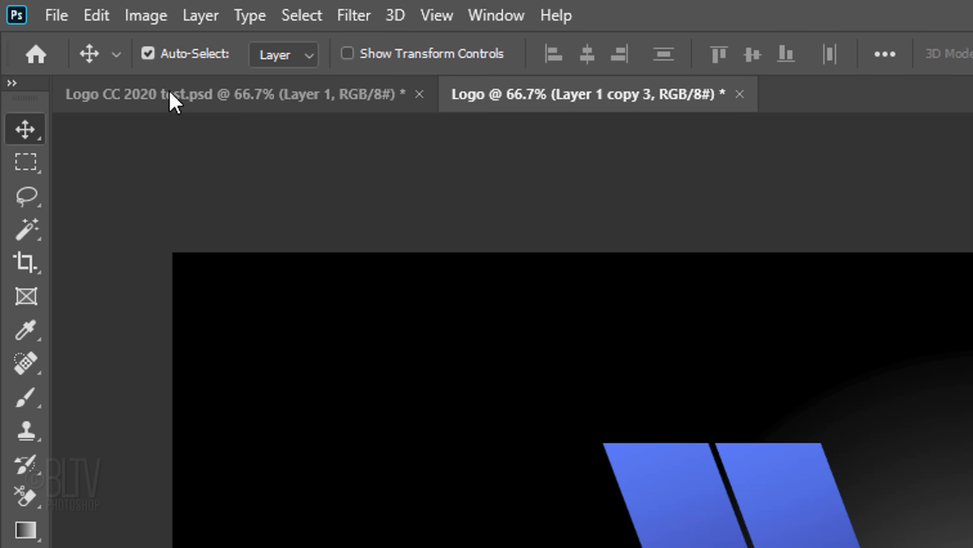
Duplicate the slanted stroke and use Edit > Transform to flip the copy vertically
left_click(99, 15)
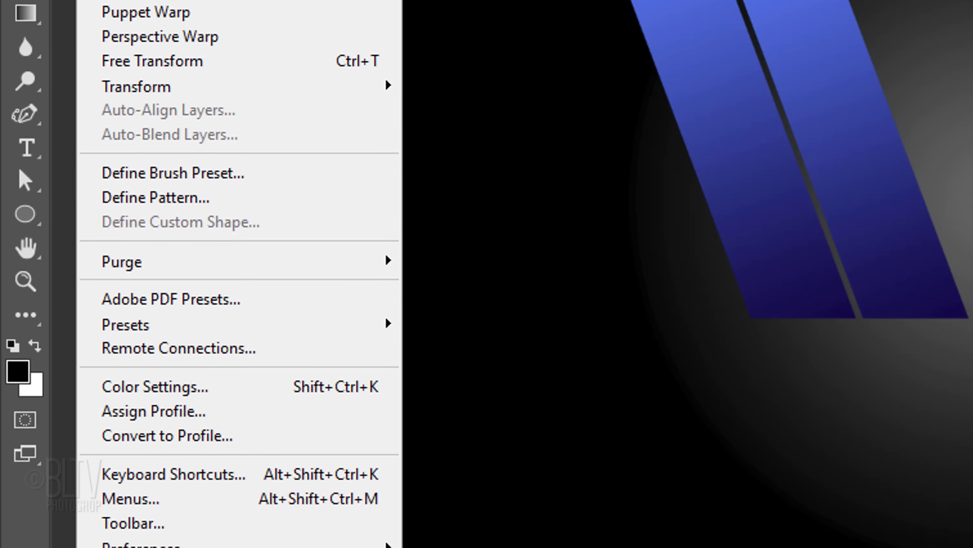
mouse_move(149, 207)
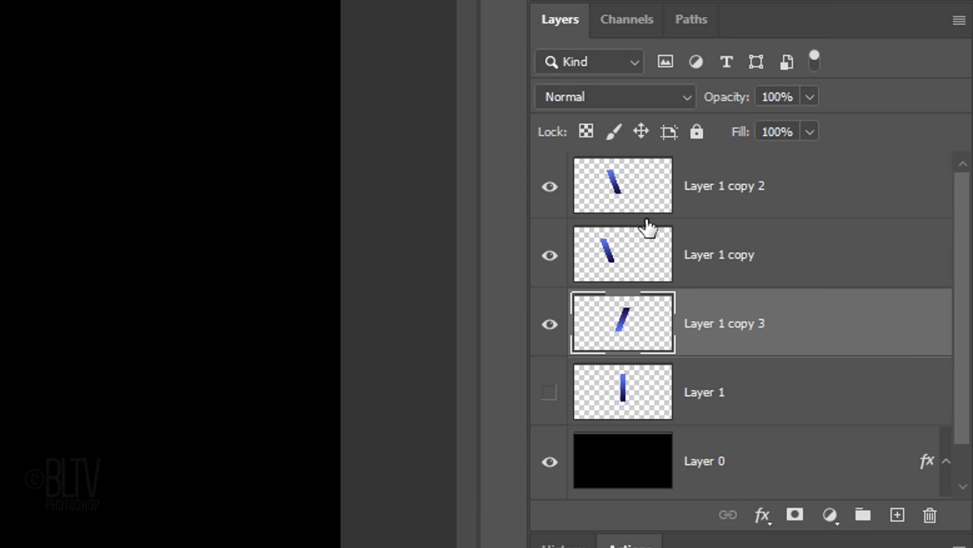
Duplicate Layer 1 copy 2 into Layer 1 copy 4 to serve as the A's right leg
left_click(632, 189)
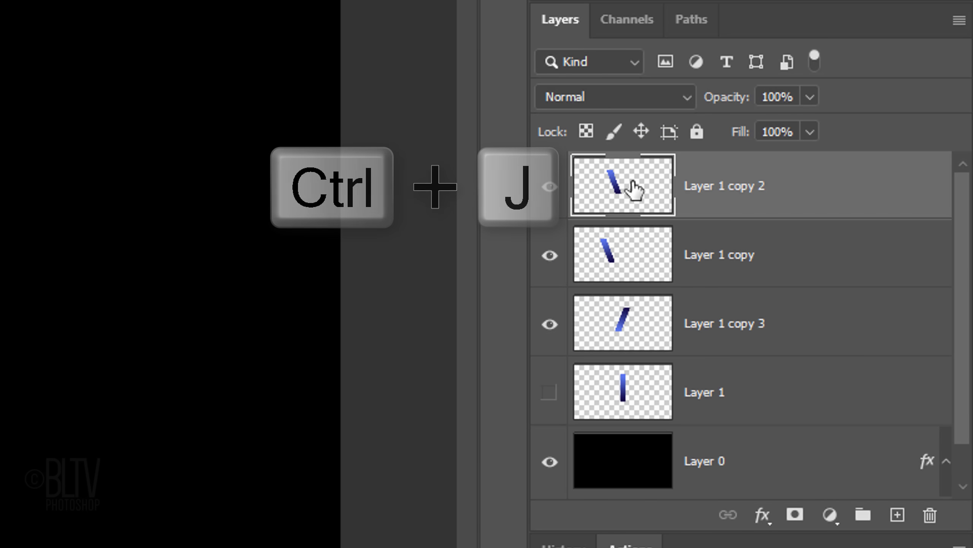
key("ctrl+j")
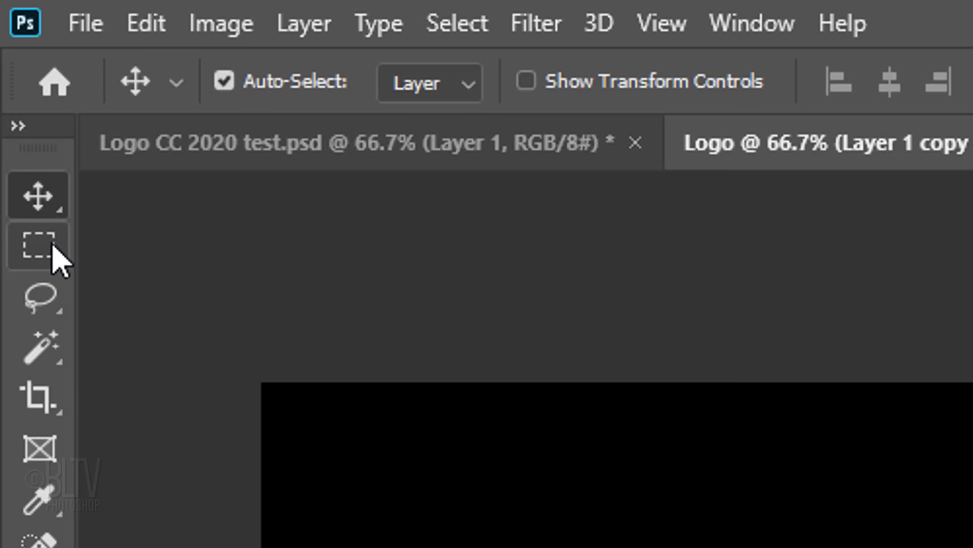
With the Marquee tool active, subtract a stroke's outline from the loaded stroke selection using Ctrl+Alt
left_click(60, 255)
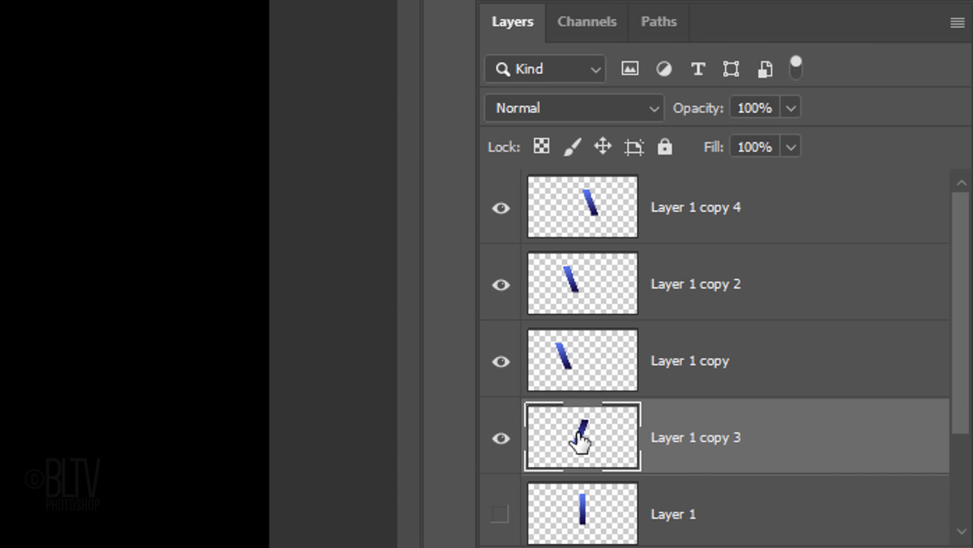
key("ctrl+alt")
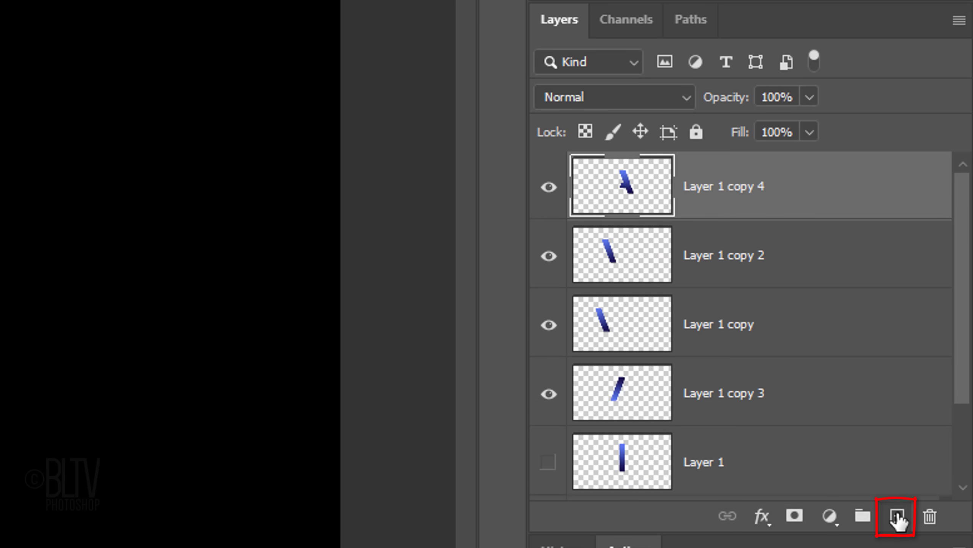
Type a large white 'S' in Antapani Extra Bold to the right of the WA strokes
left_click(897, 517)
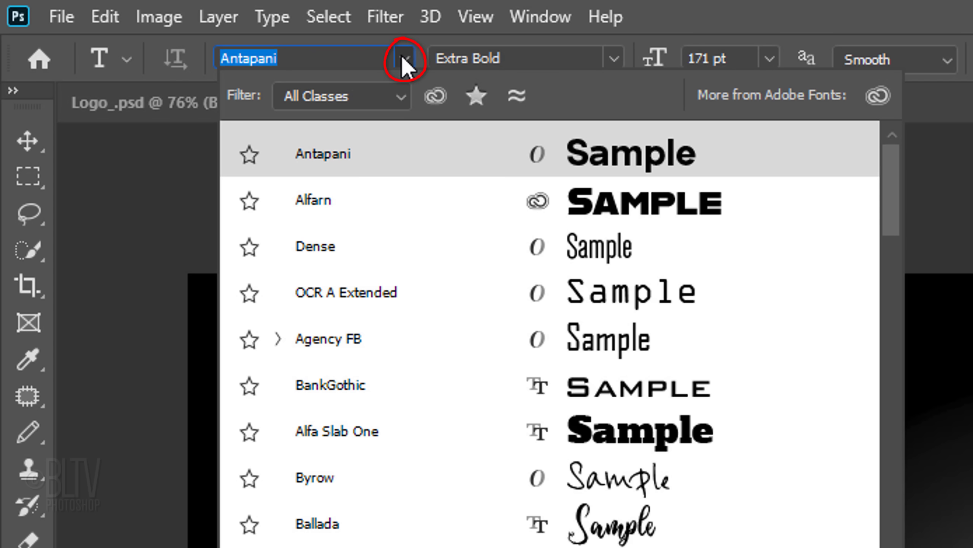
left_click(328, 150)
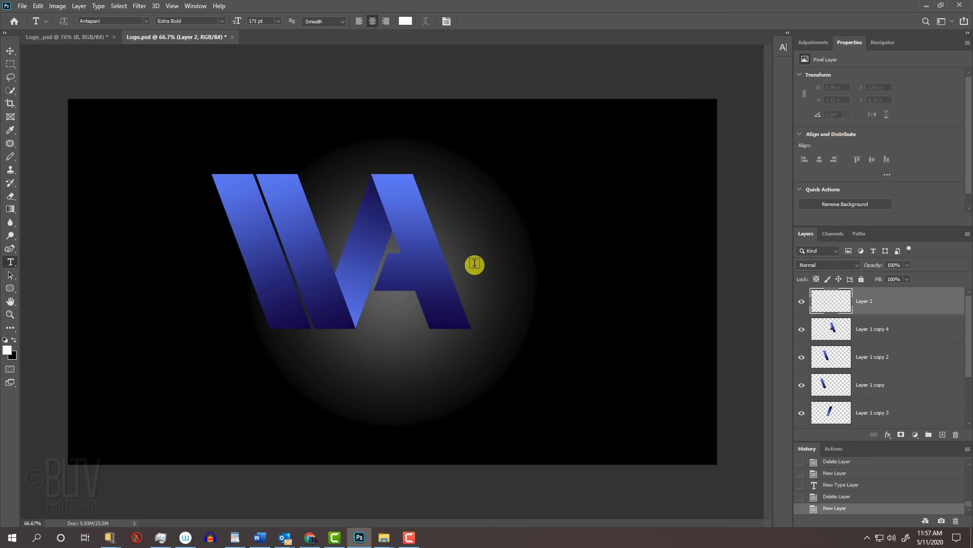
left_click(471, 274)
type("S")
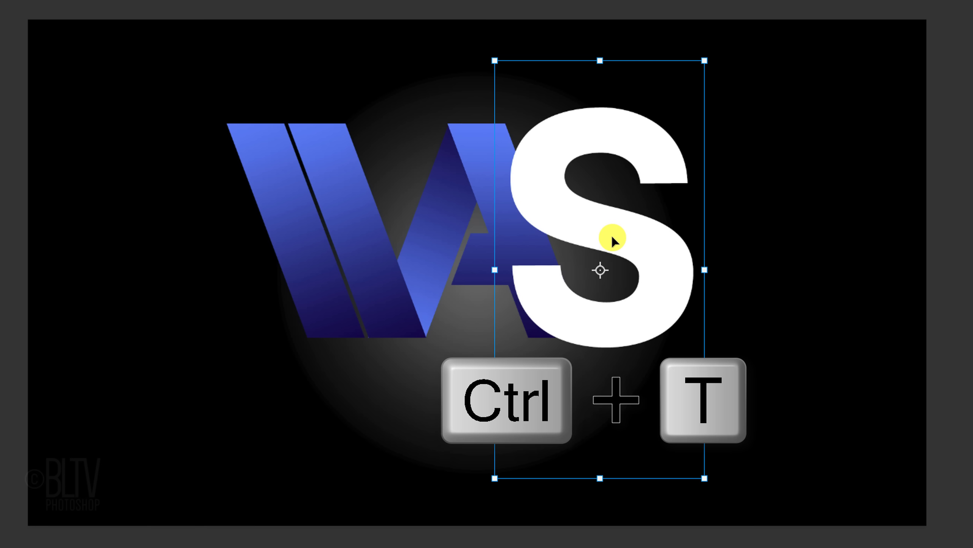
Scale the S down around its centre with Free Transform
left_click_drag(704, 62, 696, 78)
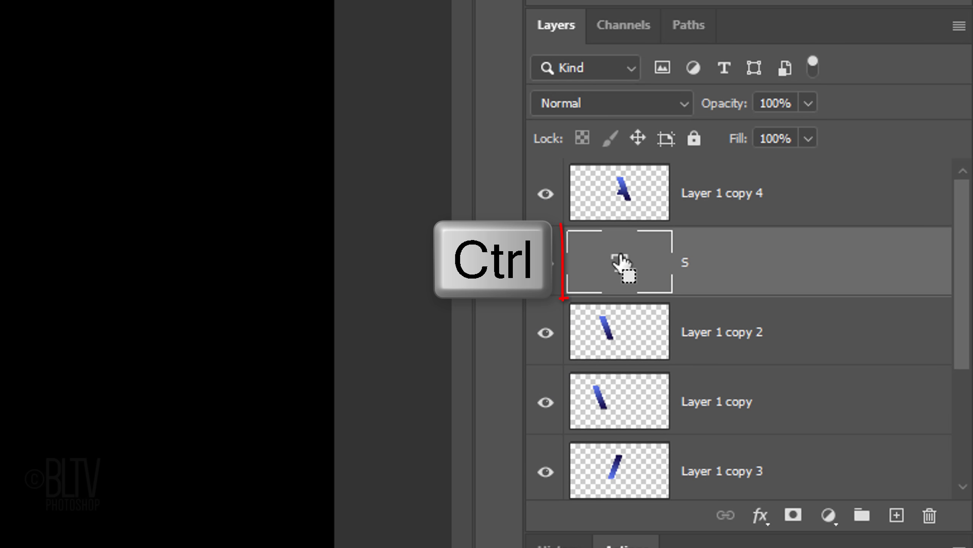
Load the S type layer's outline as a selection and create empty Layer 2 above it
left_click(621, 263, "ctrl")
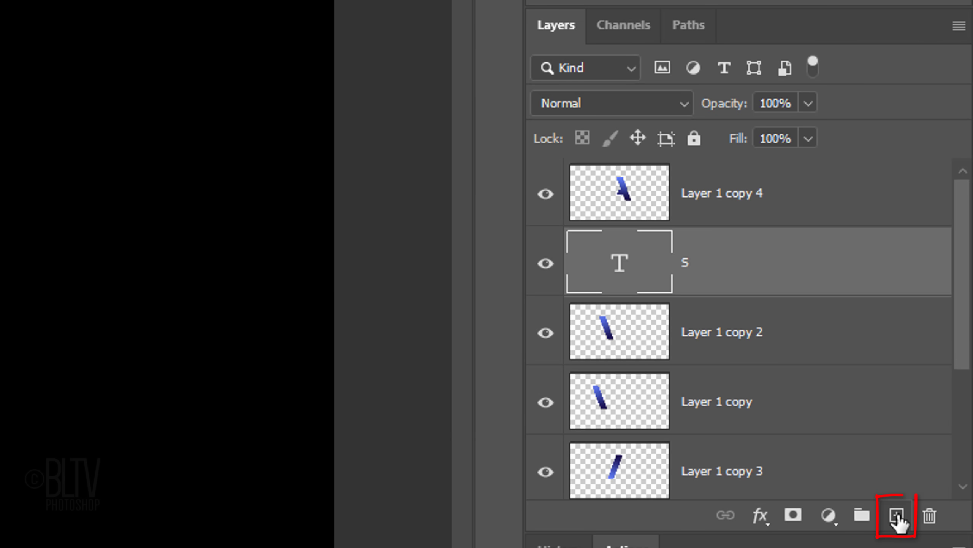
left_click(896, 514)
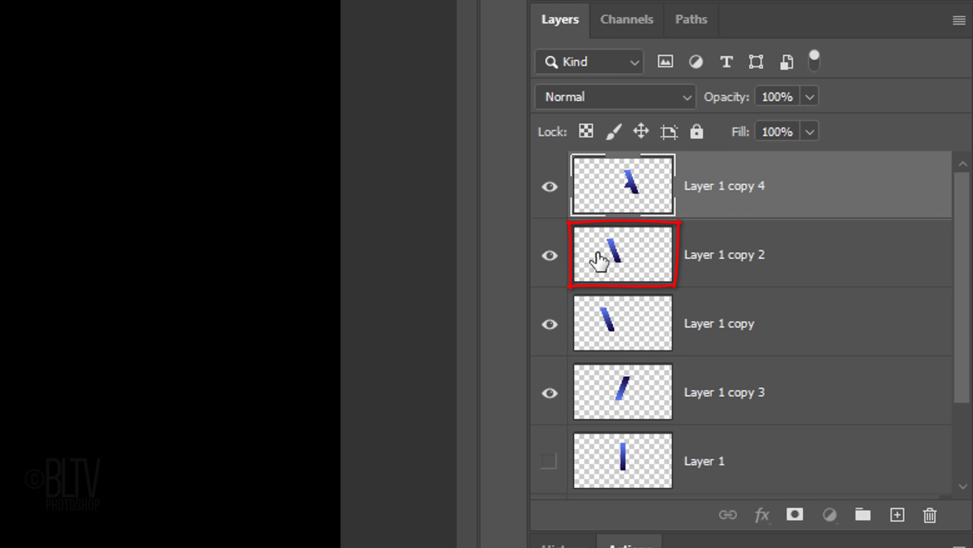
Duplicate Layer 1 copy 2 and Layer 1 copy, then flip the copies horizontally
left_click(598, 255)
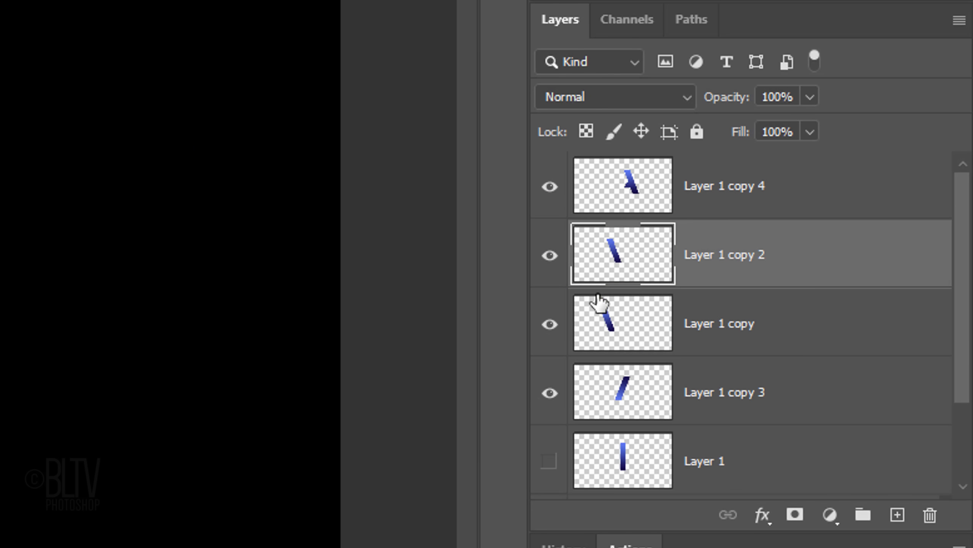
left_click(603, 322, "shift")
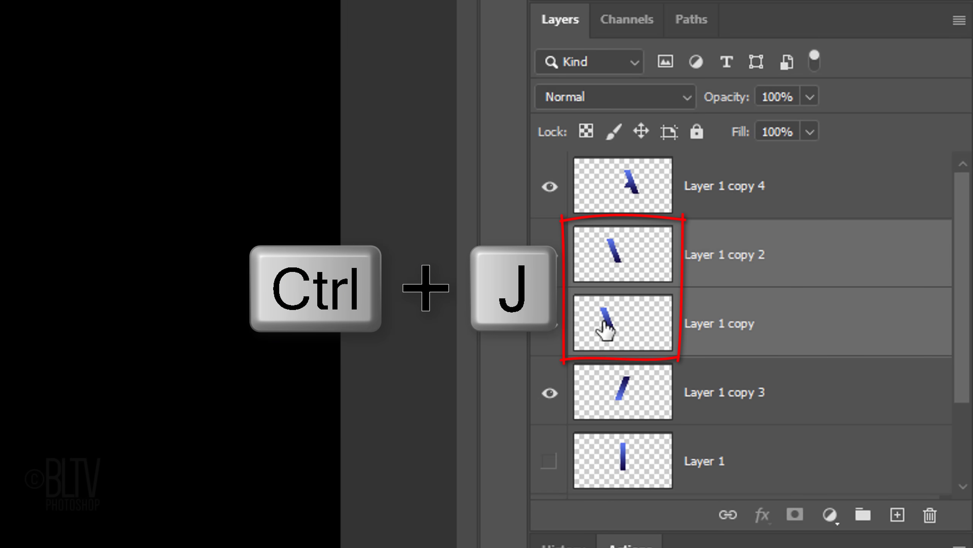
key("ctrl+j")
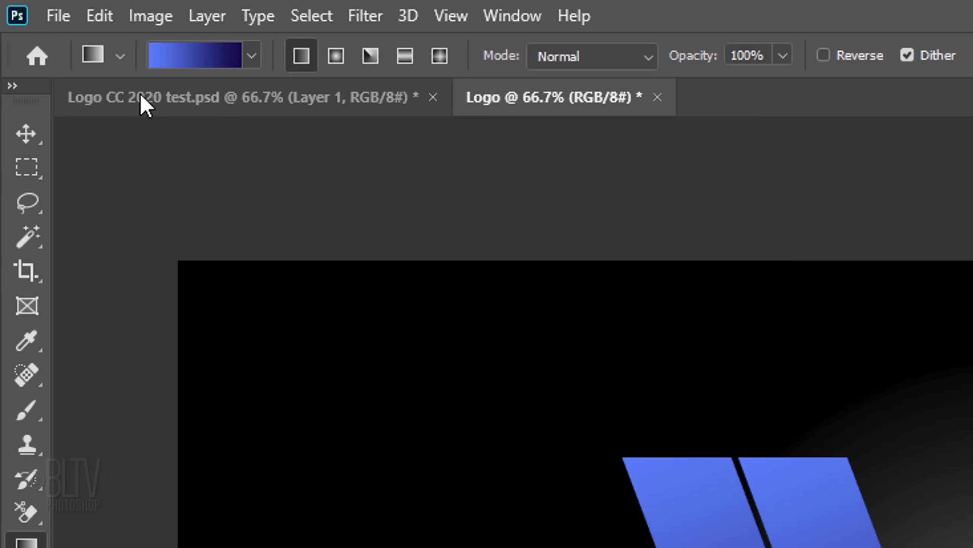
left_click(100, 17)
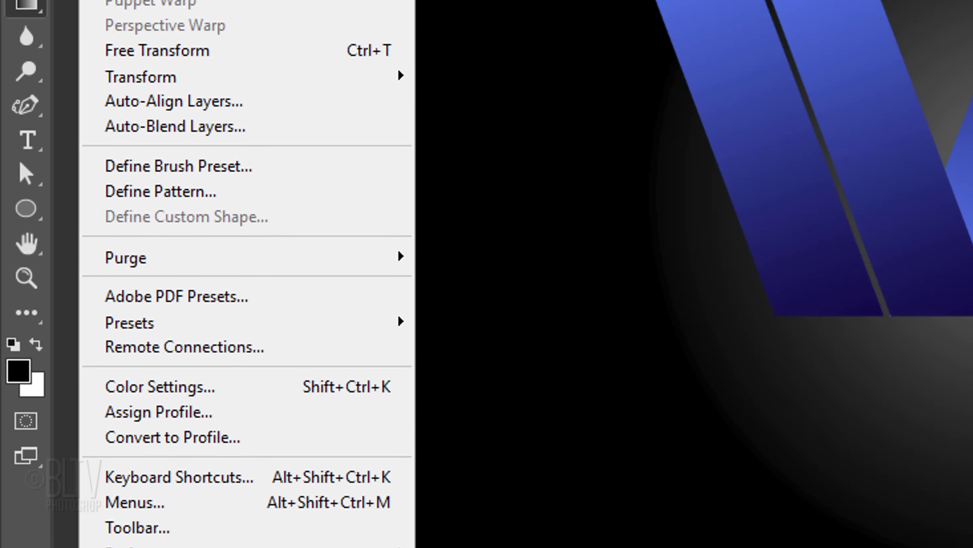
mouse_move(161, 76)
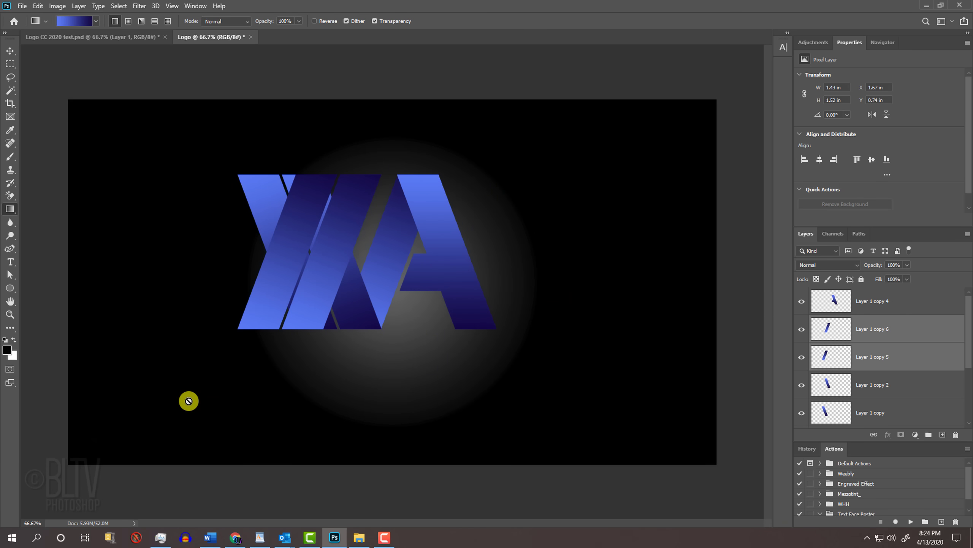
Switch to the Move tool with Auto-Select turned off
key("v")
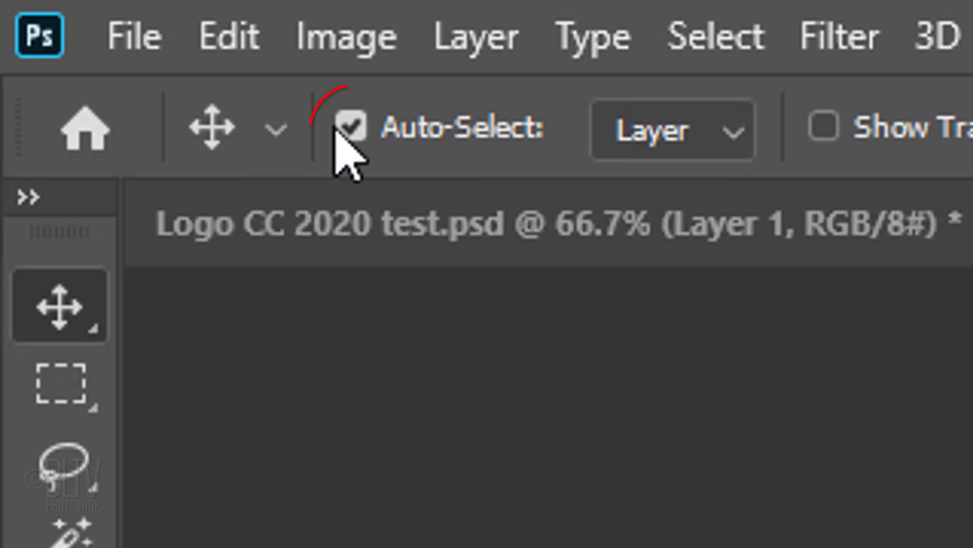
left_click(59, 21)
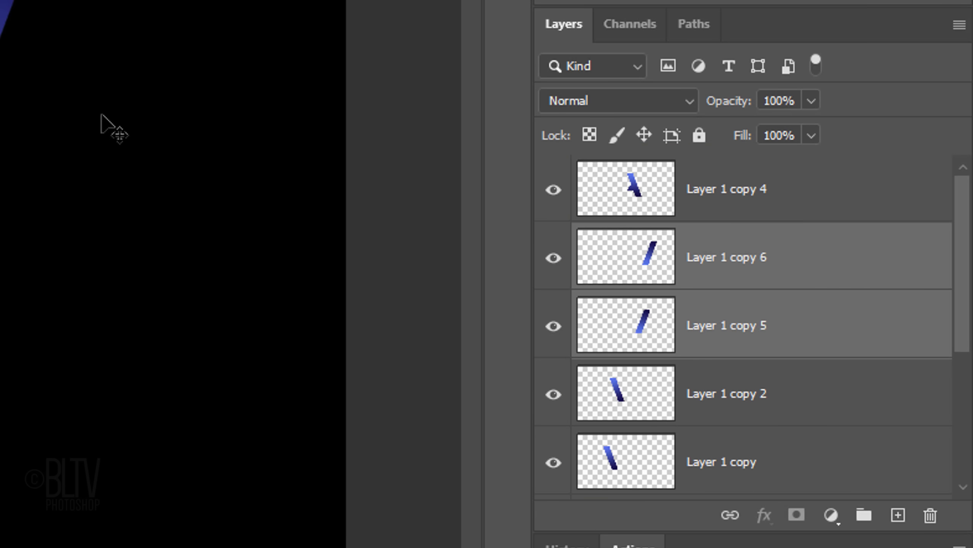
Select the stroke layers from Layer 1 copy 4 down to Layer 1 copy 3 and group them into Group 1
left_click(613, 181)
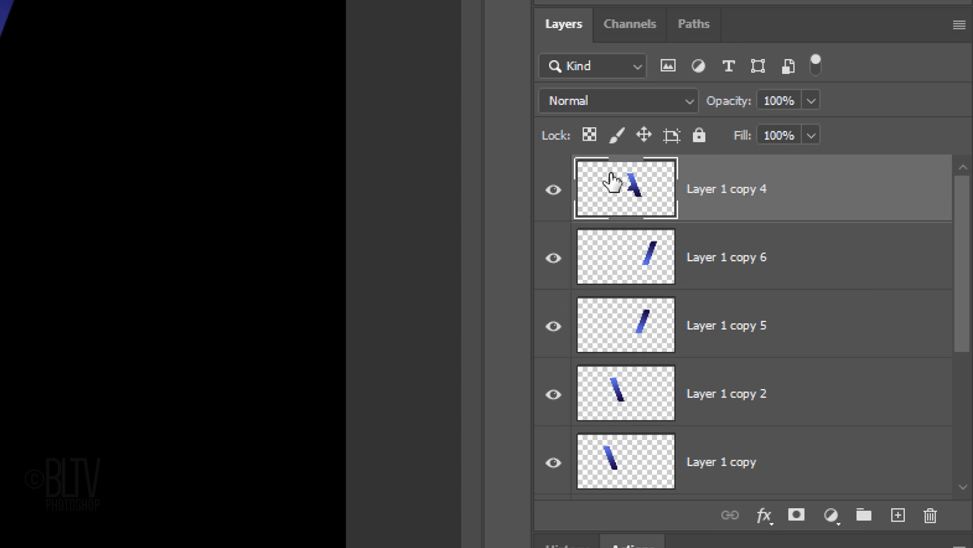
left_click_drag(965, 218, 938, 317)
left_click(627, 330, "shift")
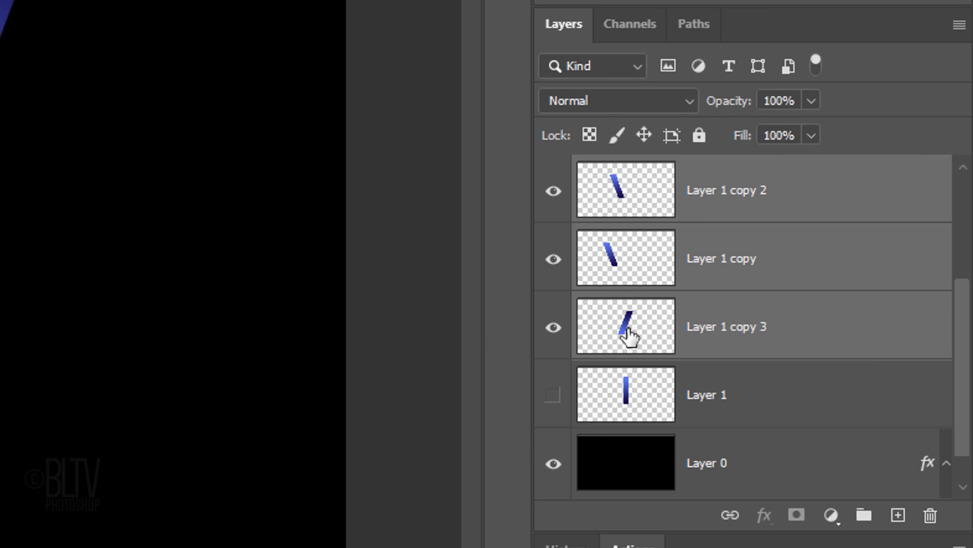
key("ctrl+g")
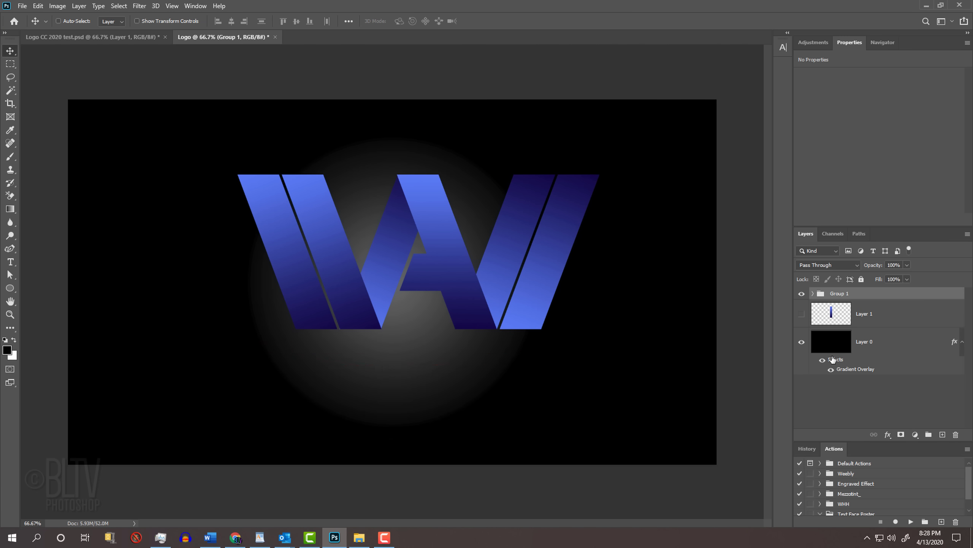
Align Group 1 to the canvas's horizontal centre using a select-all, then deselect
key("ctrl+a")
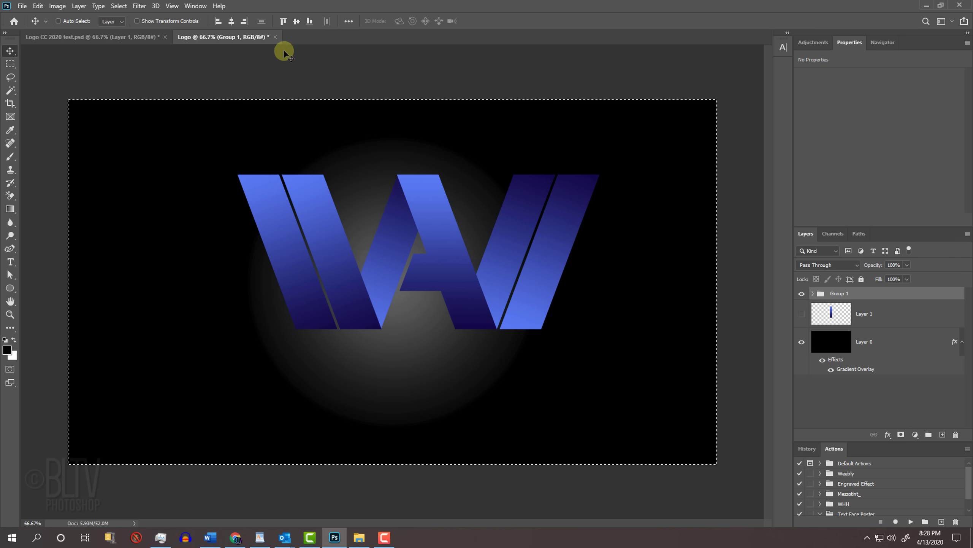
left_click(232, 21)
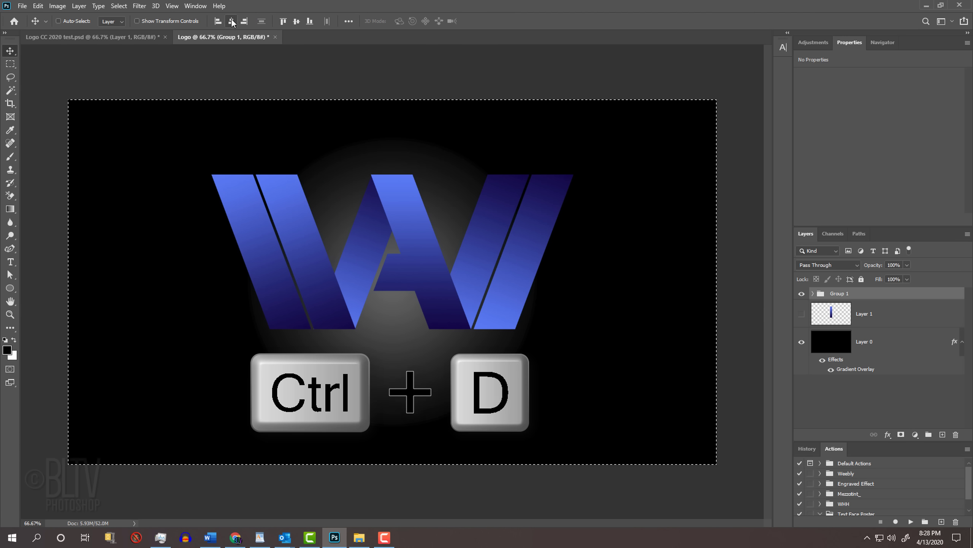
key("ctrl+d")
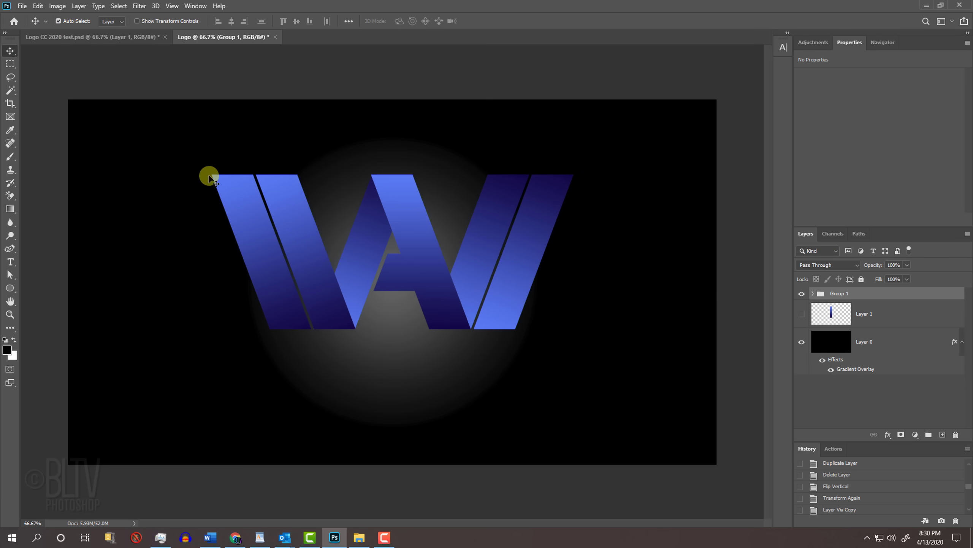
Select the W's stroke layer, Layer 1 copy, inside Group 1 from the canvas
left_click(251, 211)
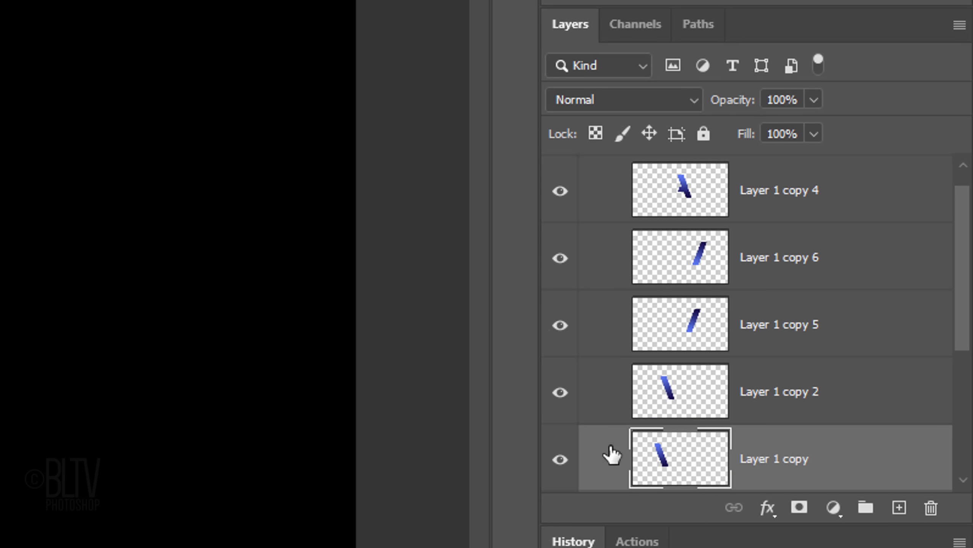
Add a Hue/Saturation adjustment and clip it to Layer 1 copy 5 to recolour that stroke
left_click(833, 509)
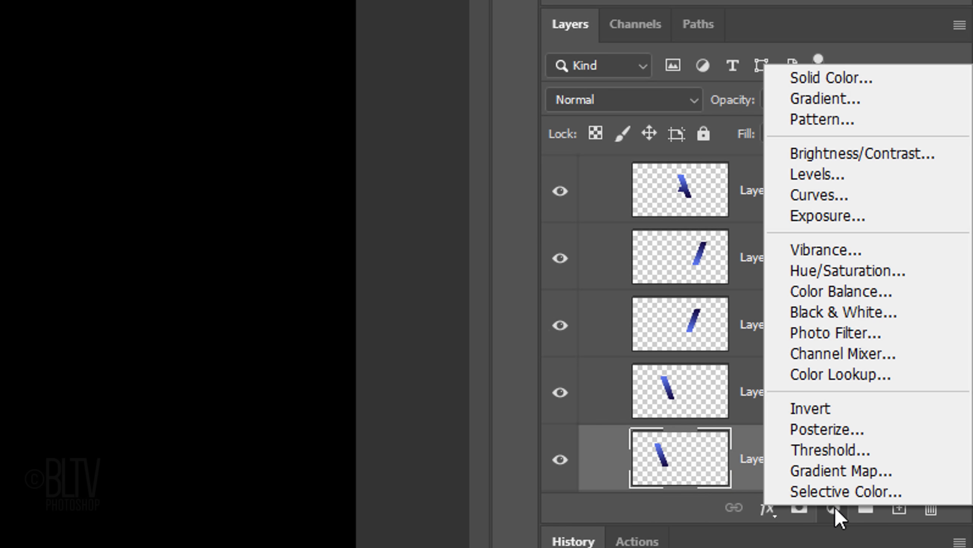
left_click(823, 270)
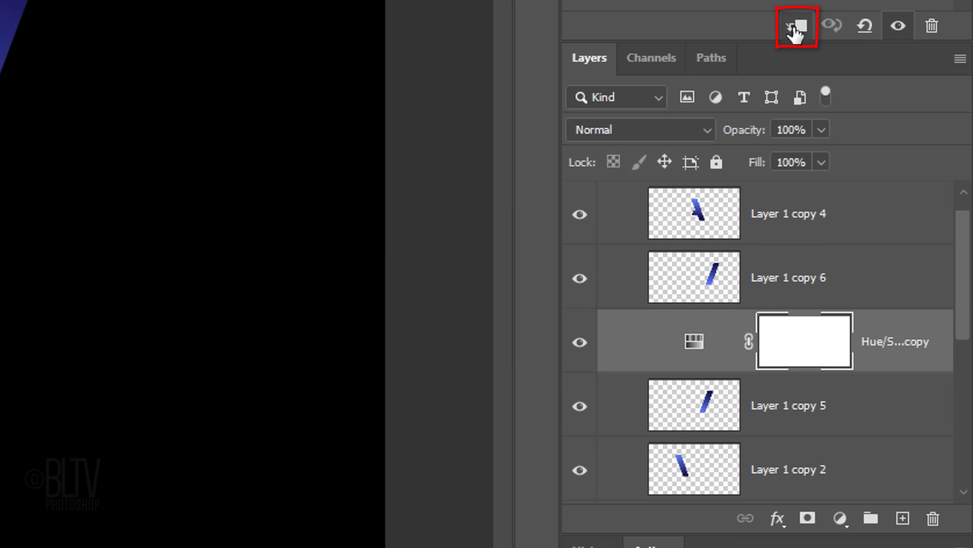
left_click(795, 31)
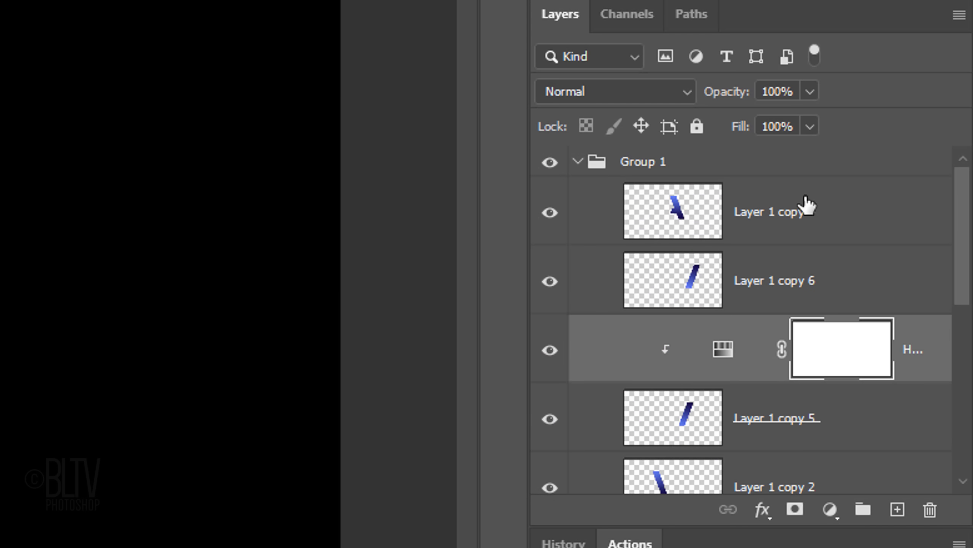
Enable Bevel & Emboss on Layer 1 copy 4: Inner Bevel, 3 px, -10° angle, 0% shadow
left_click(674, 211)
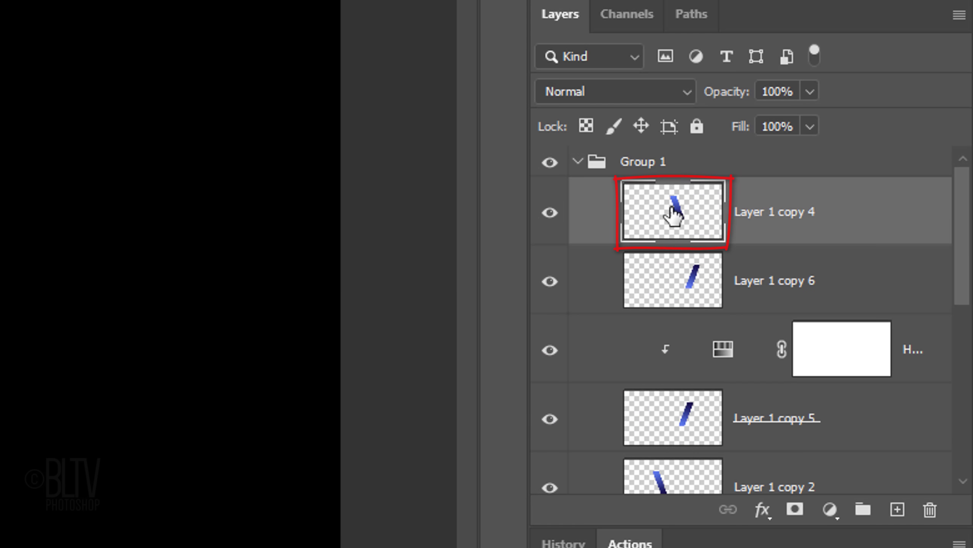
double_click(674, 213)
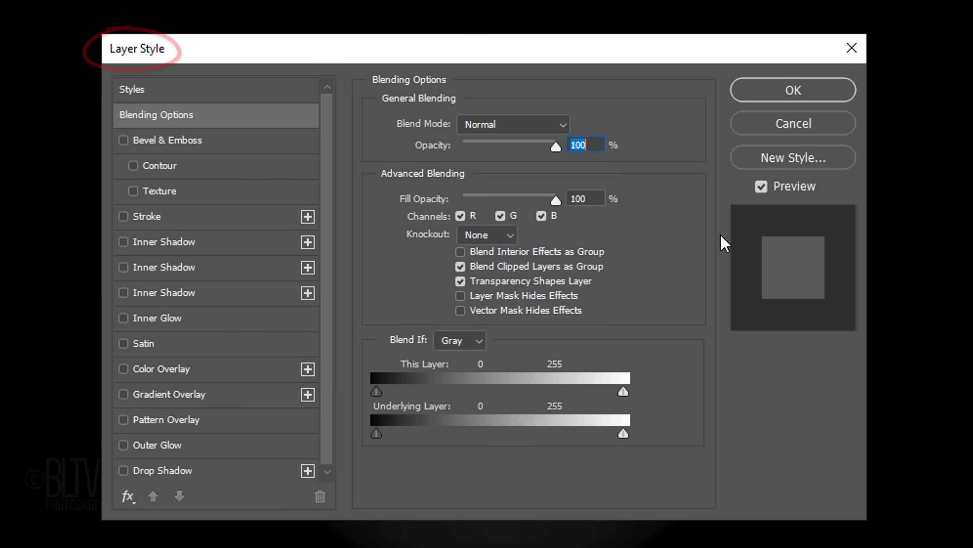
left_click(174, 141)
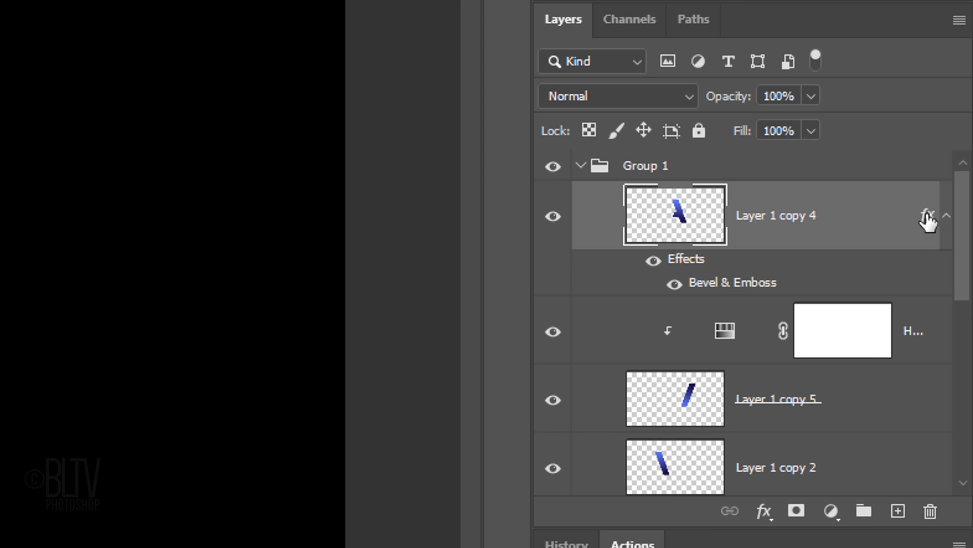
Copy Layer 1 copy 4's Bevel & Emboss effect onto Layer 1 copy 5 and Layer 1 copy 2
key("alt")
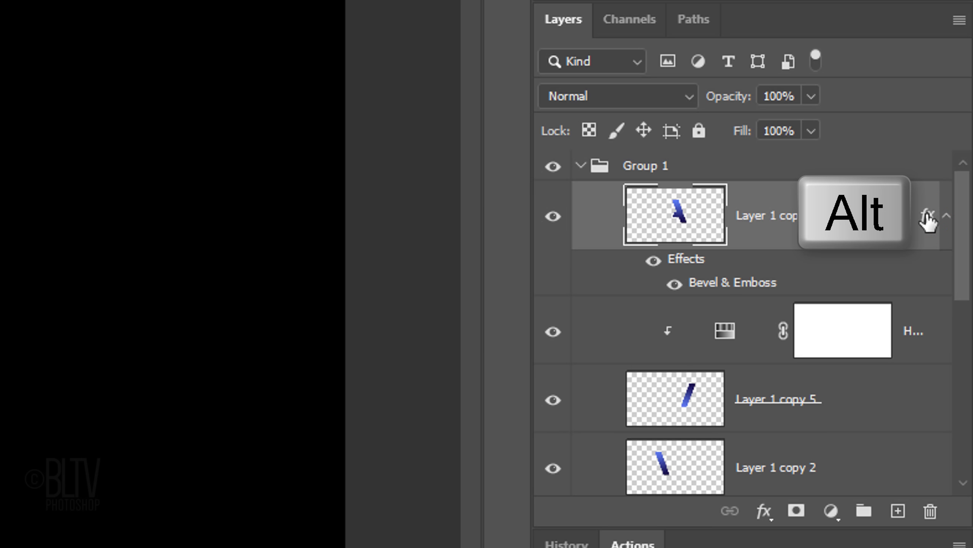
left_click_drag(927, 216, 894, 421)
scroll(965, 309, "down", 5)
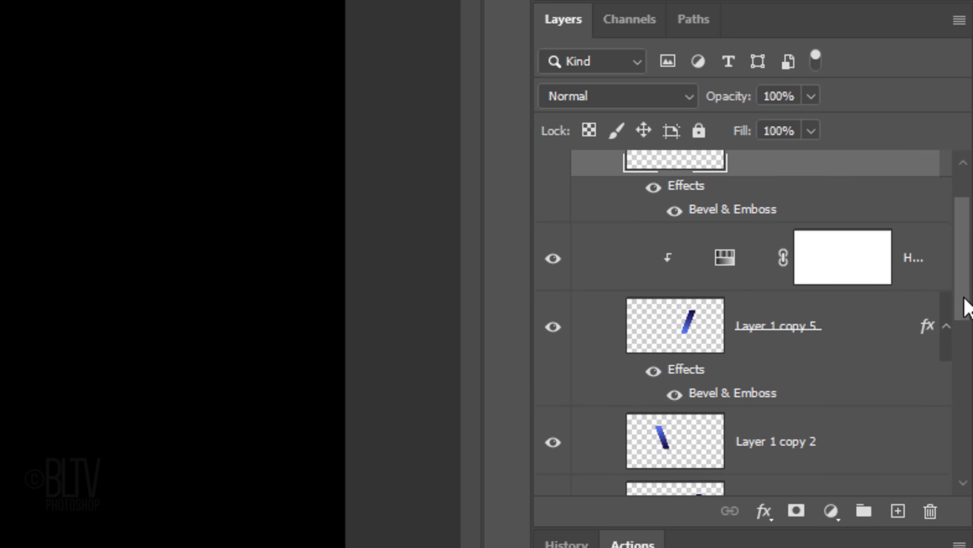
left_click_drag(928, 199, 920, 336)
scroll(943, 337, "down", 7)
Copy the bevel effect onto the remaining stroke layers, including copy 6 and Layer 1 copy, then collapse Group 1
left_click_drag(927, 184, 901, 315)
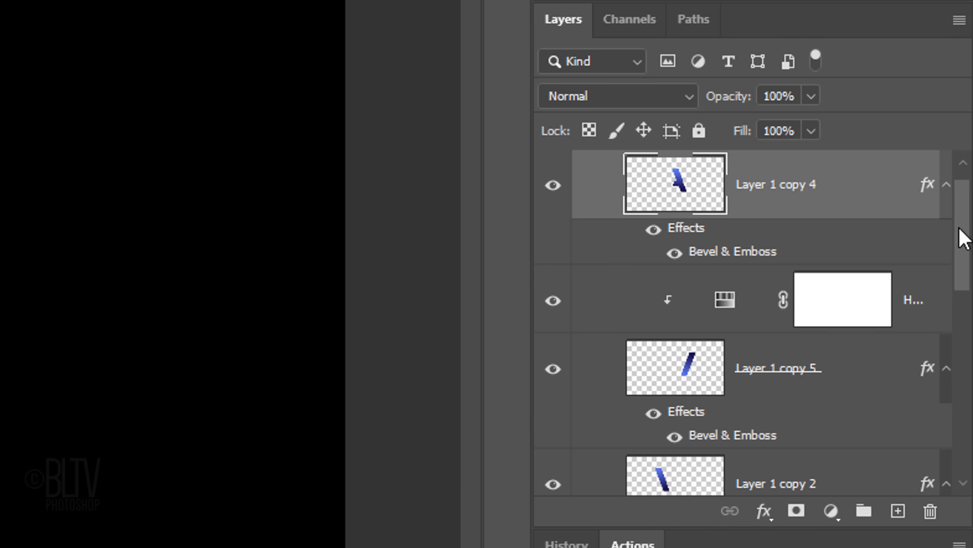
left_click_drag(962, 235, 951, 361)
left_click_drag(930, 209, 904, 387)
scroll(968, 269, "down", 4)
left_click_drag(968, 269, 963, 383)
scroll(938, 257, "down", 1)
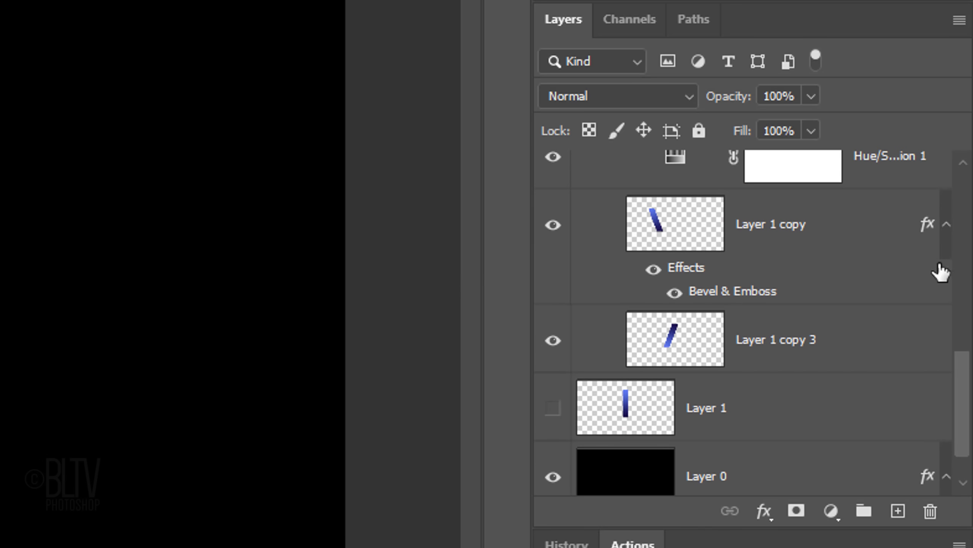
left_click_drag(929, 230, 837, 198)
left_click(581, 165)
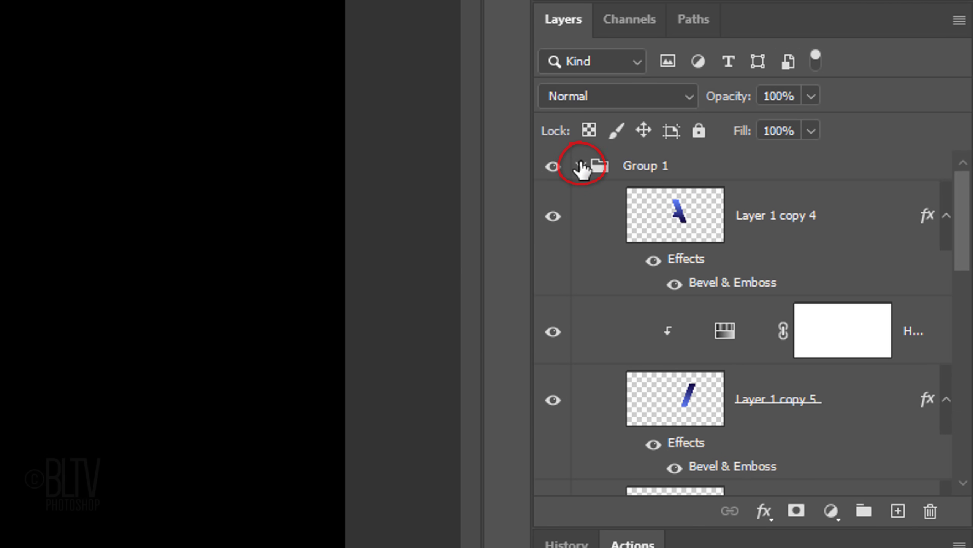
Add a new empty layer for the text and switch to the Horizontal Type Tool
left_click(896, 512)
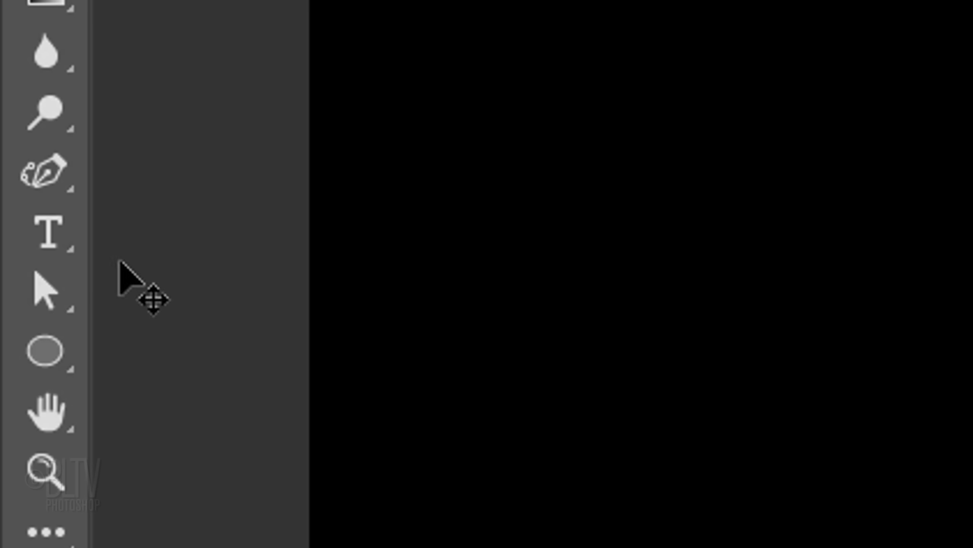
right_click(46, 232)
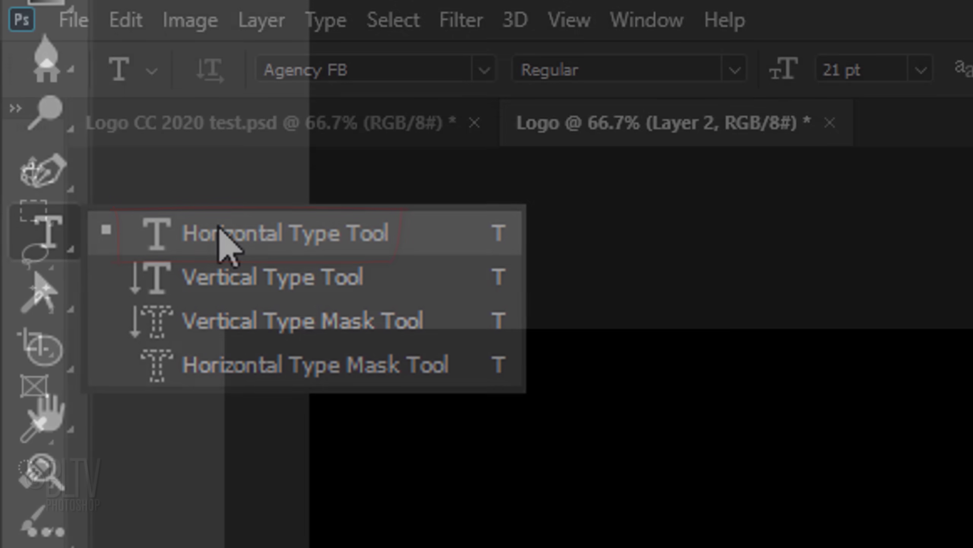
left_click(221, 230)
Set the type font to Agency FB Regular with Smooth anti-aliasing
left_click(484, 74)
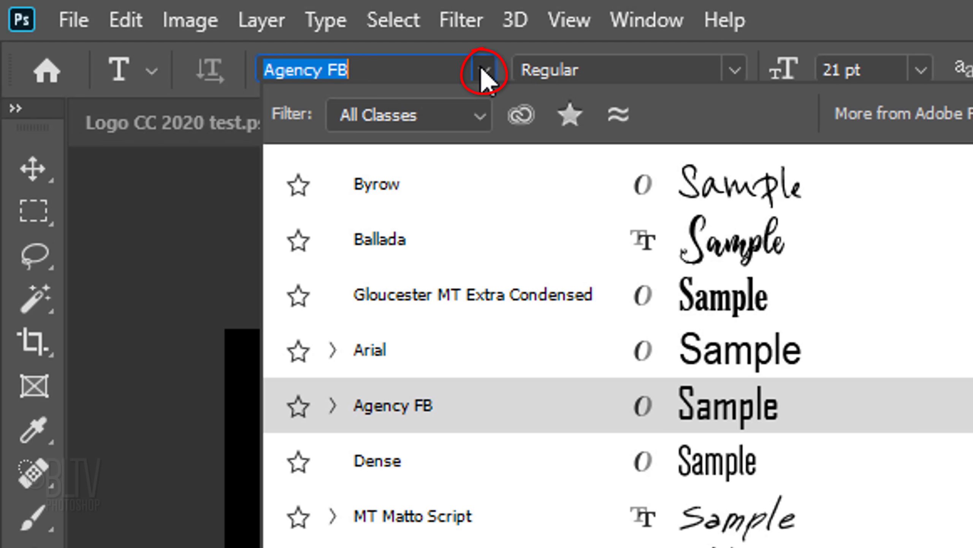
type("Agency")
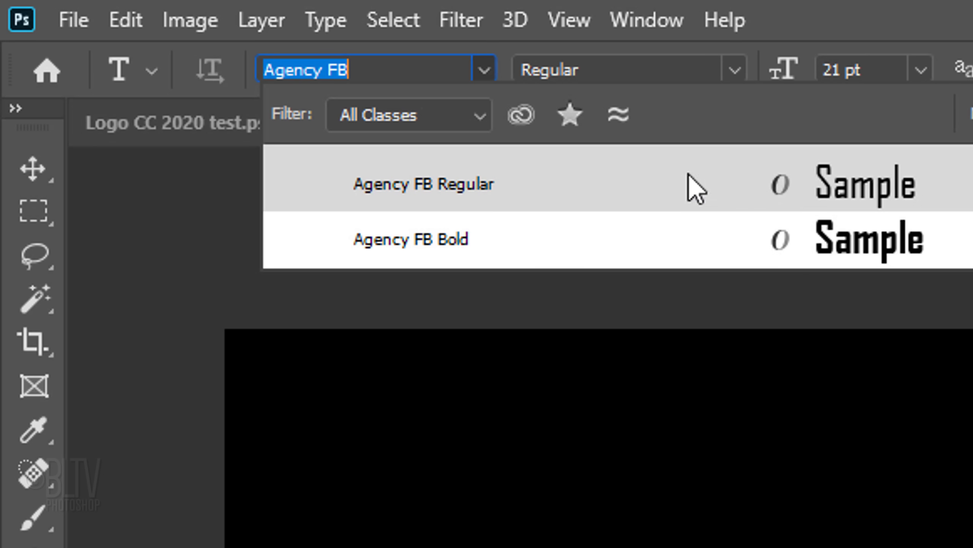
left_click(820, 184)
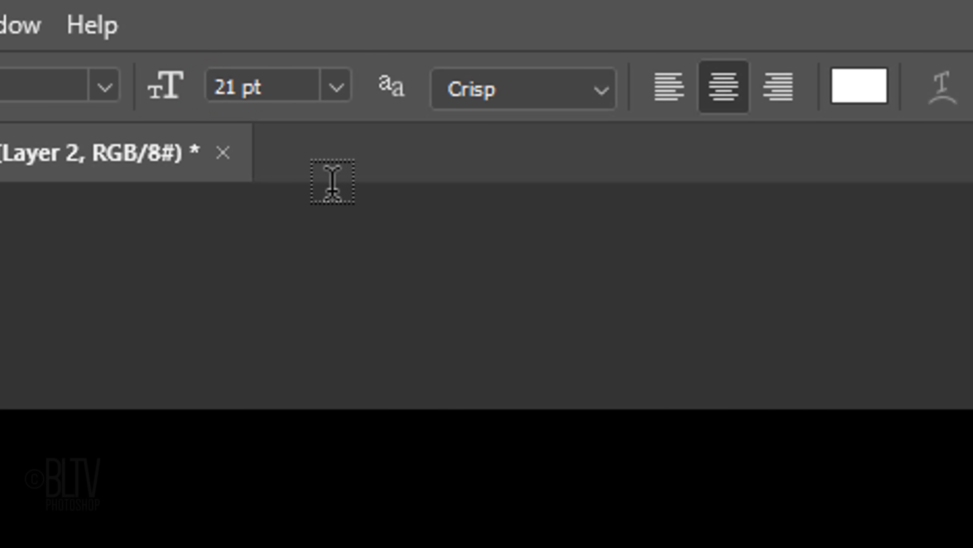
left_click(592, 89)
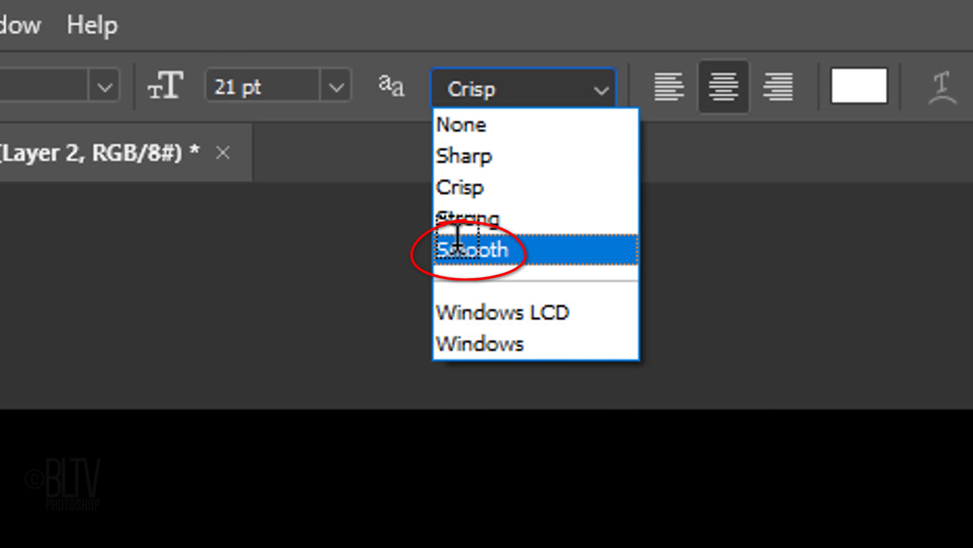
left_click(446, 247)
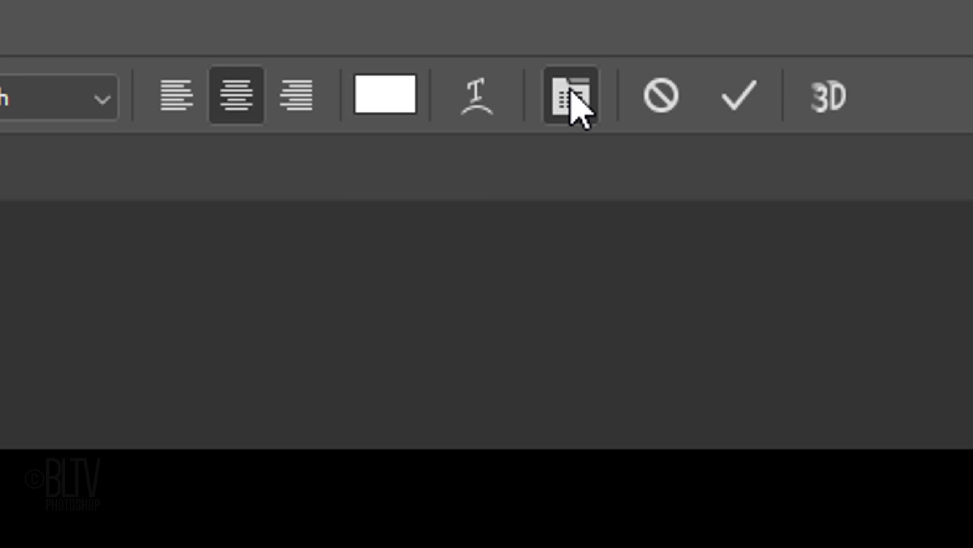
Set character tracking to 760 in the Character panel, then collapse the panel
left_click(571, 95)
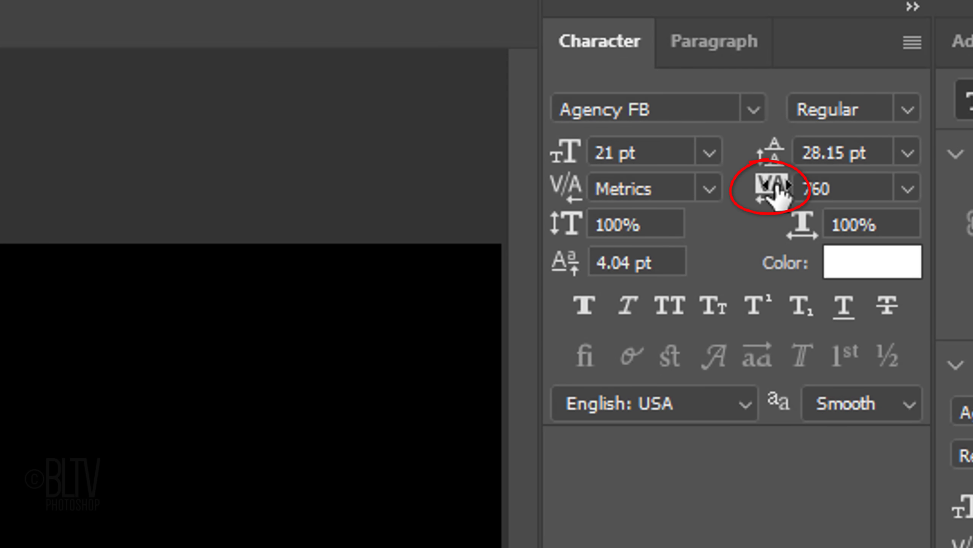
left_click_drag(716, 188, 765, 185)
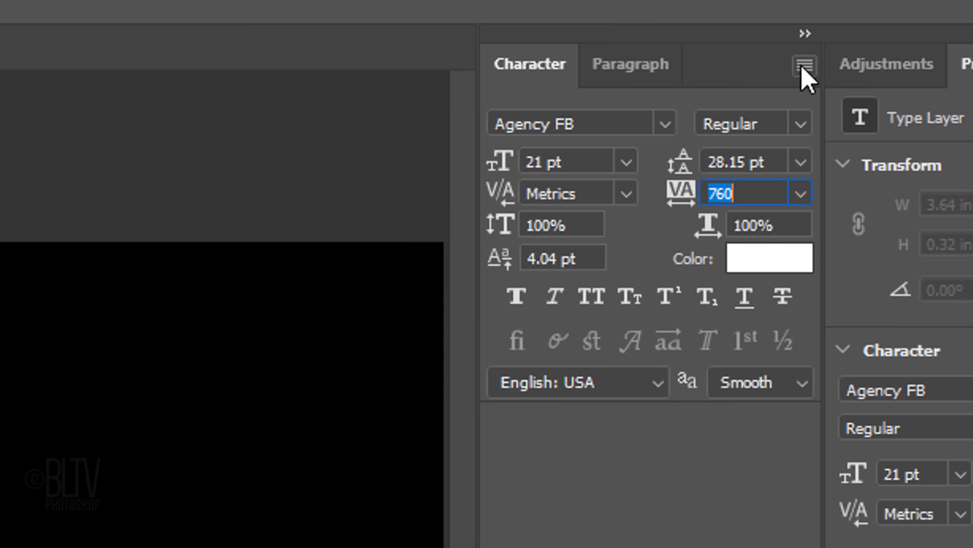
left_click(806, 34)
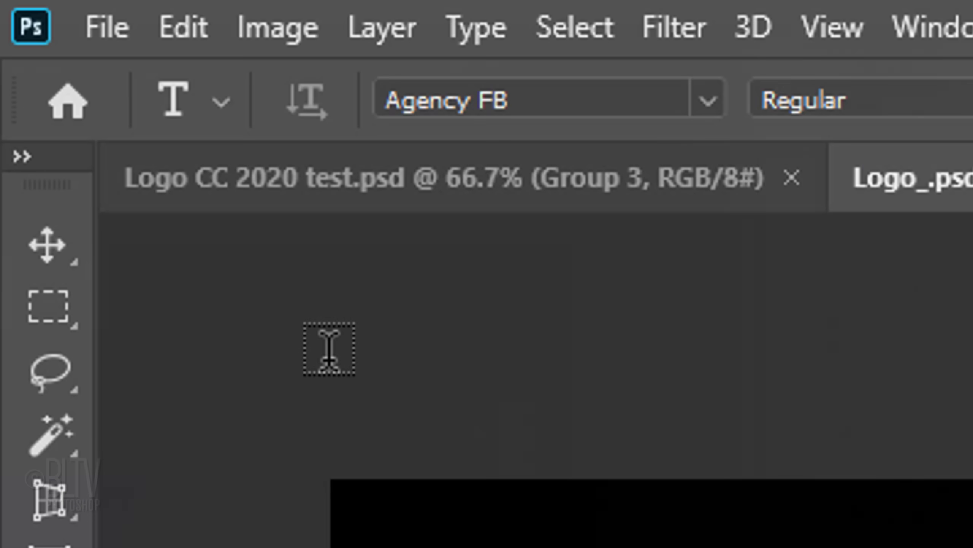
Switch to the Move tool
left_click(56, 255)
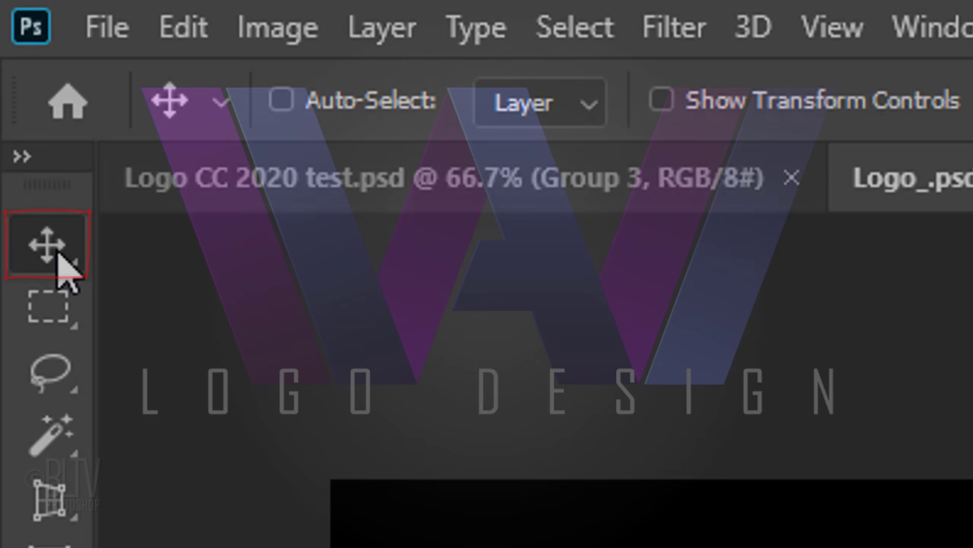